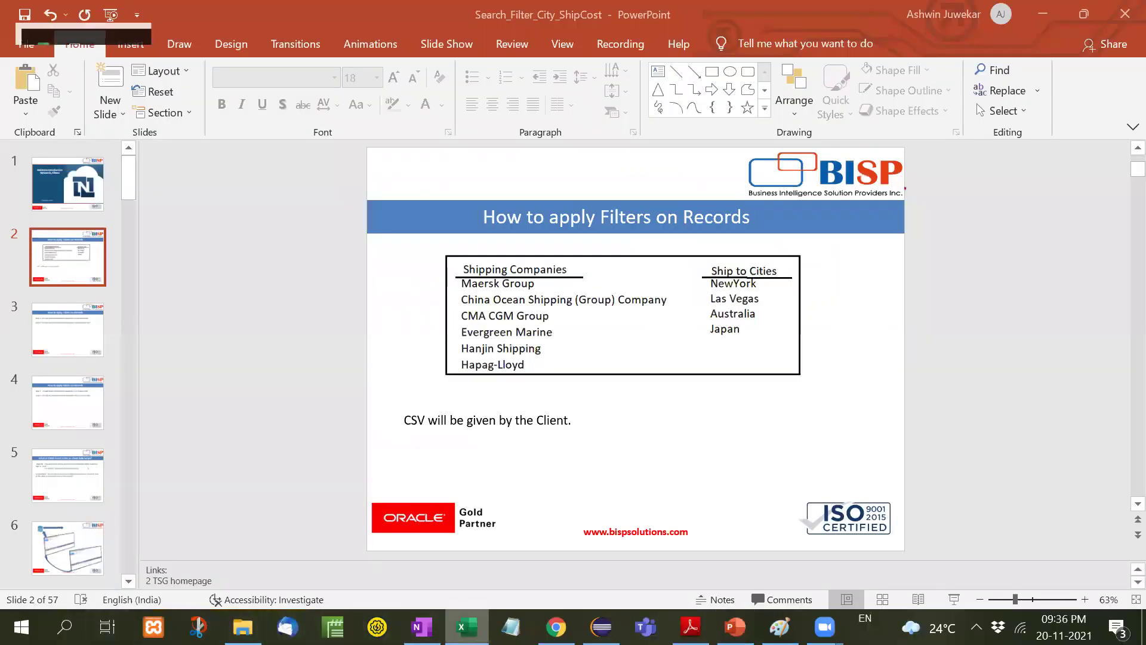
- Review the Excel table: New York–Maersk Group costs 10, and Las Vegas–Hanjin Shipping costs 20
{"action": "key", "text": "alt+Tab"}
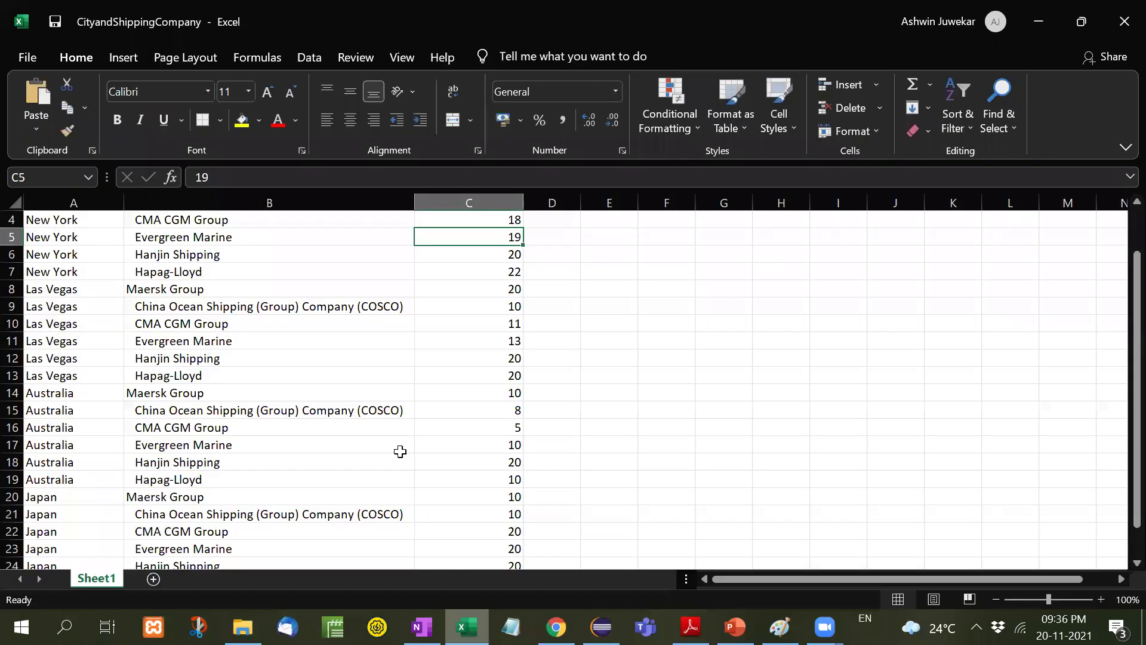
{"action": "scroll", "coordinate": [177, 321], "scroll_direction": "up", "scroll_amount": 1}
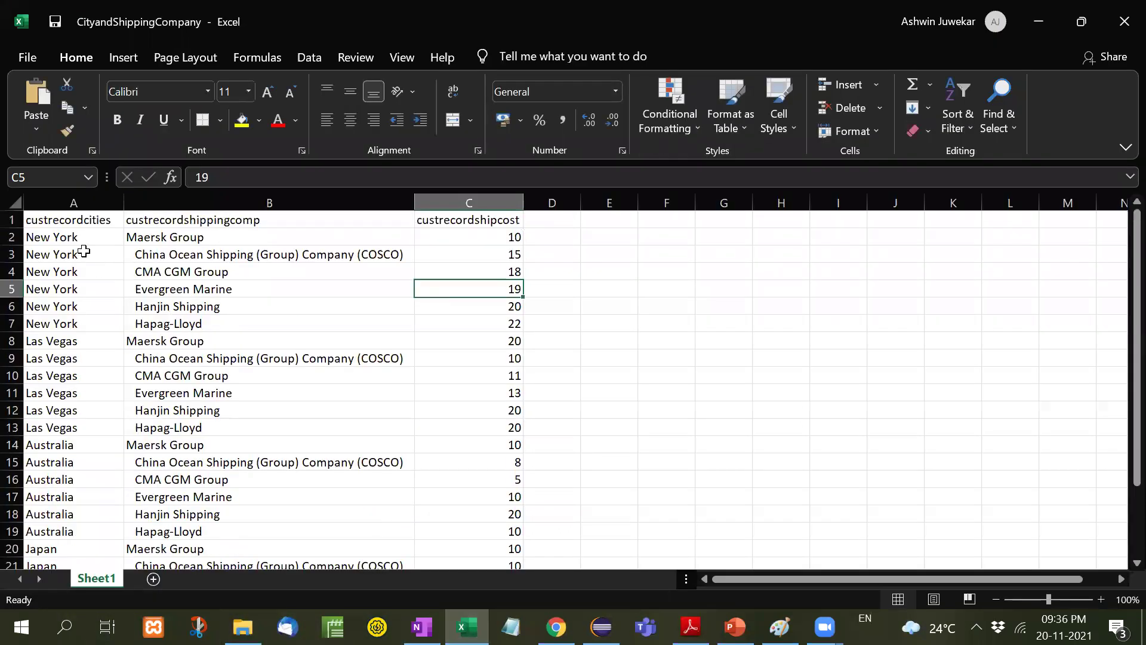
{"action": "left_click", "coordinate": [76, 239]}
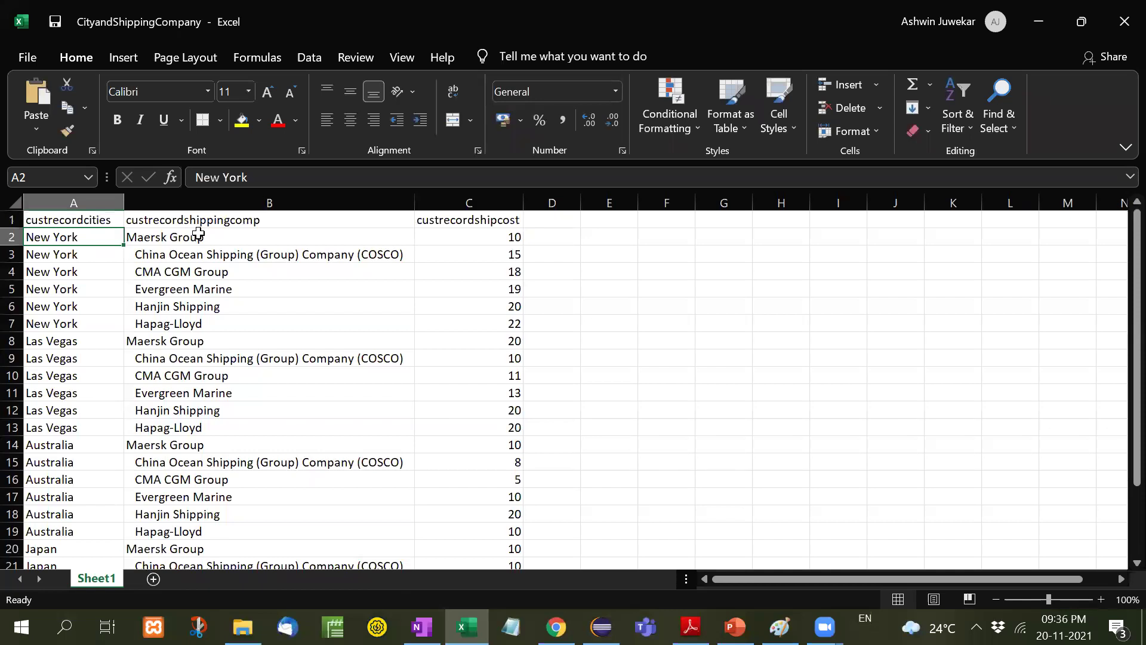
{"action": "left_click", "coordinate": [199, 234]}
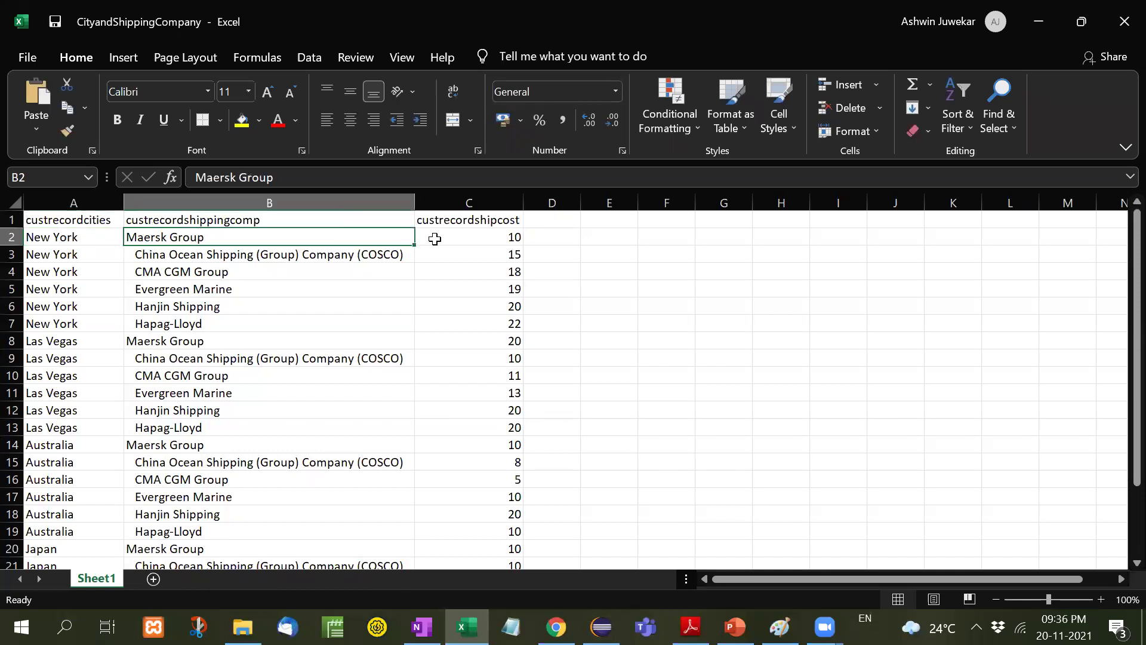
{"action": "left_click", "coordinate": [445, 237]}
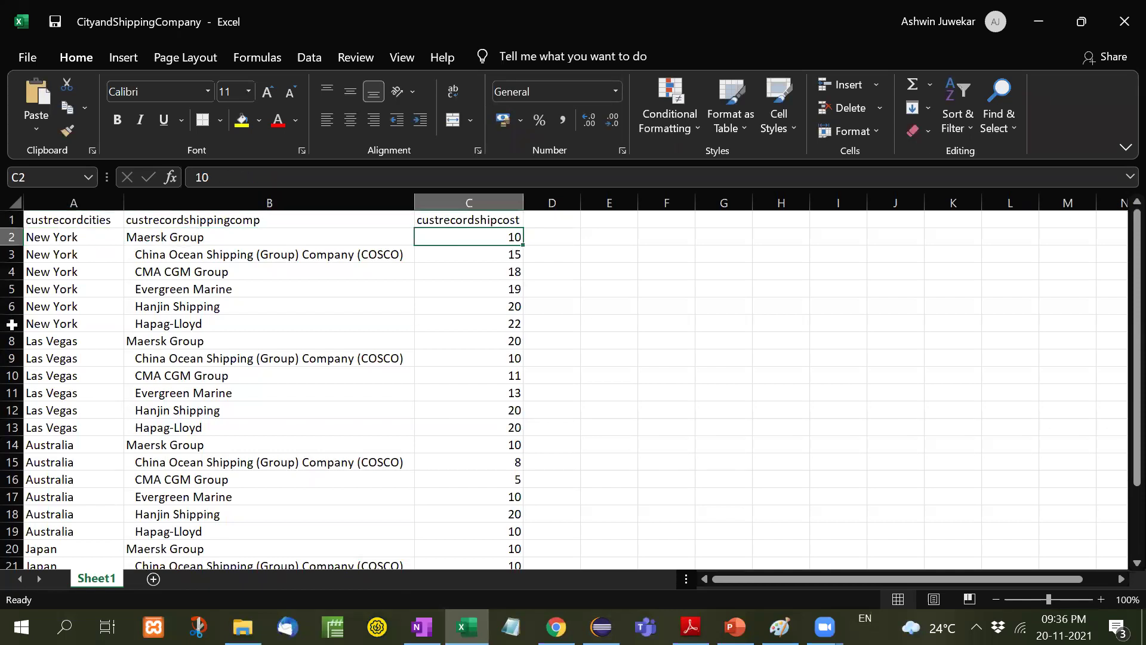
{"action": "left_click", "coordinate": [73, 346]}
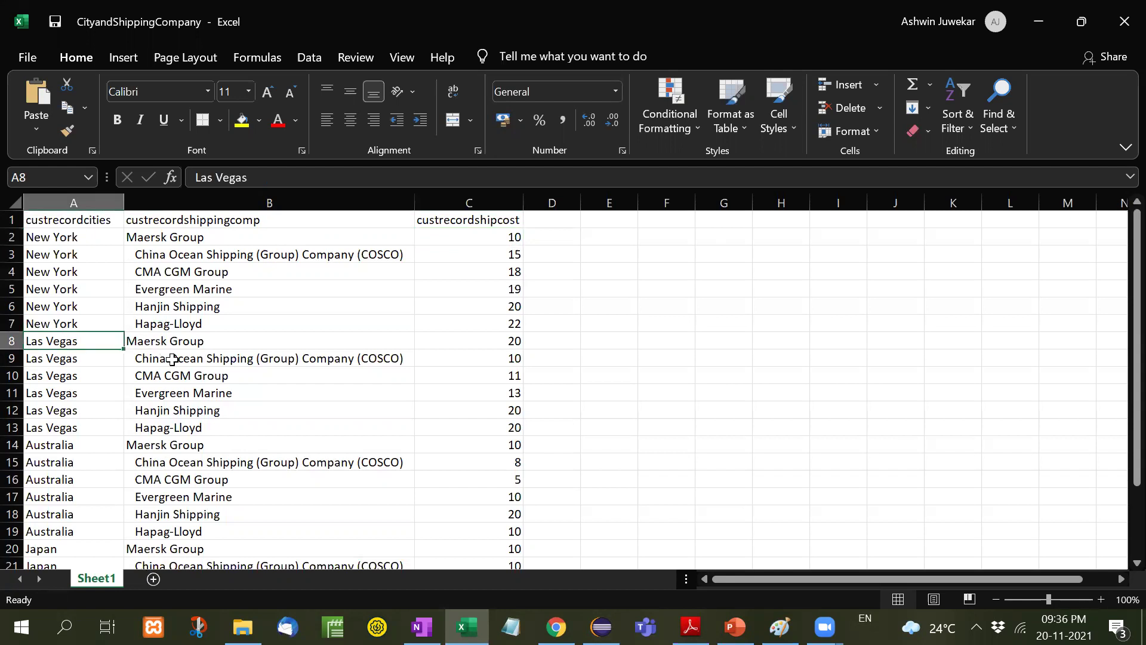
{"action": "left_click", "coordinate": [174, 411]}
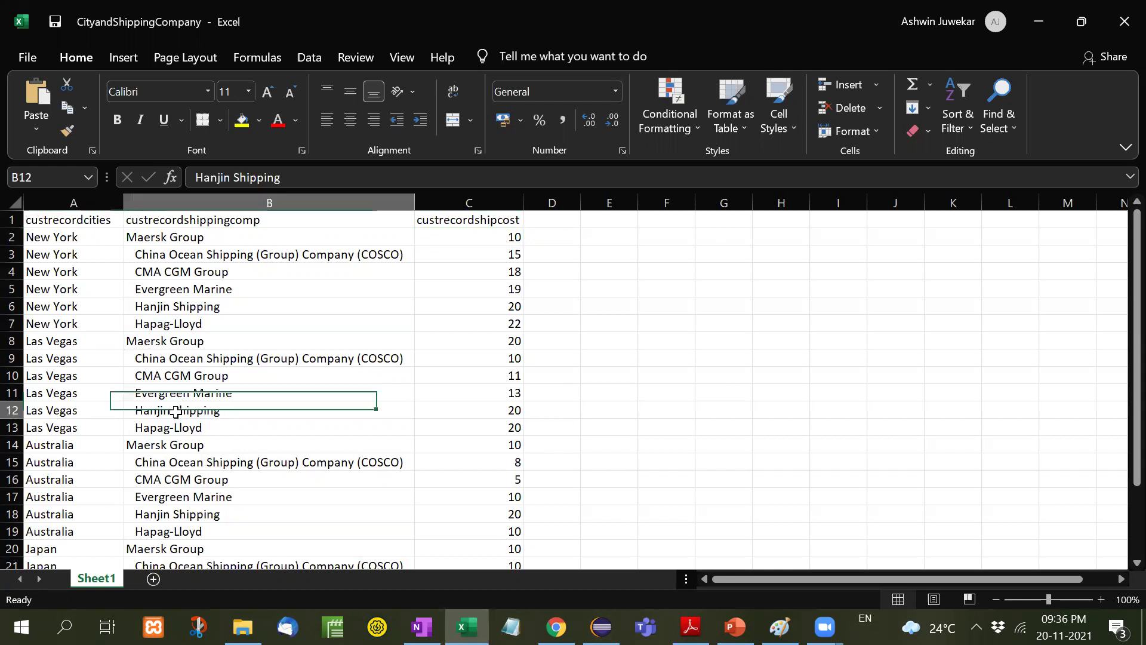
{"action": "left_click", "coordinate": [429, 411]}
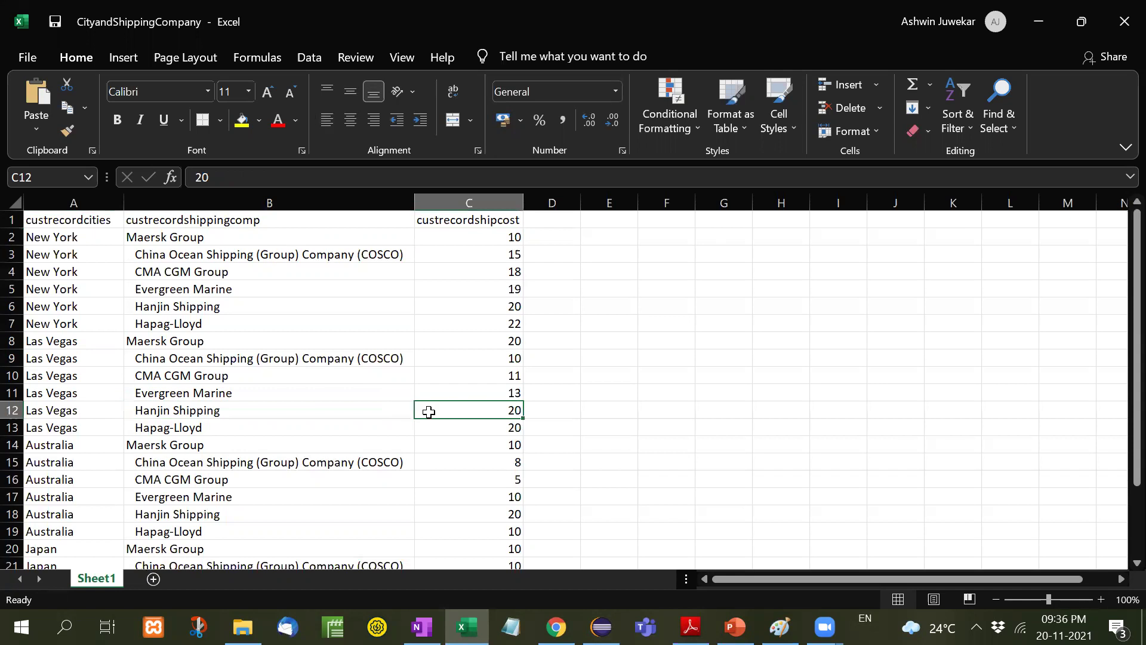
- Bring up the NetSuite Sales Order Form and reload the page
{"action": "left_click", "coordinate": [1039, 22]}
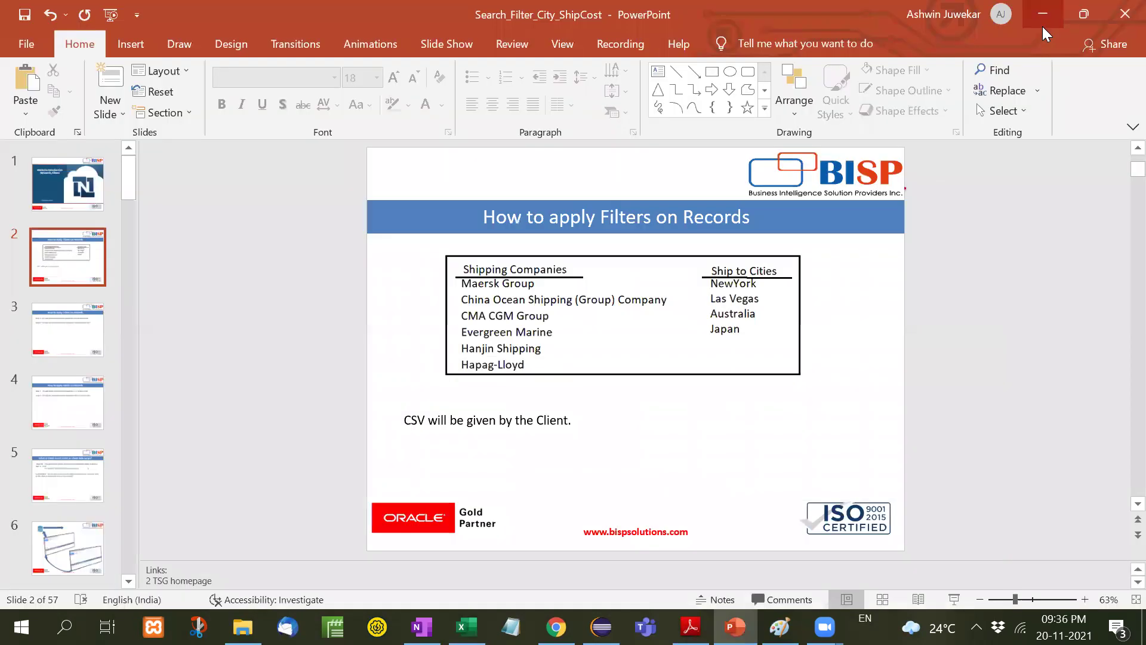
{"action": "left_click", "coordinate": [556, 627]}
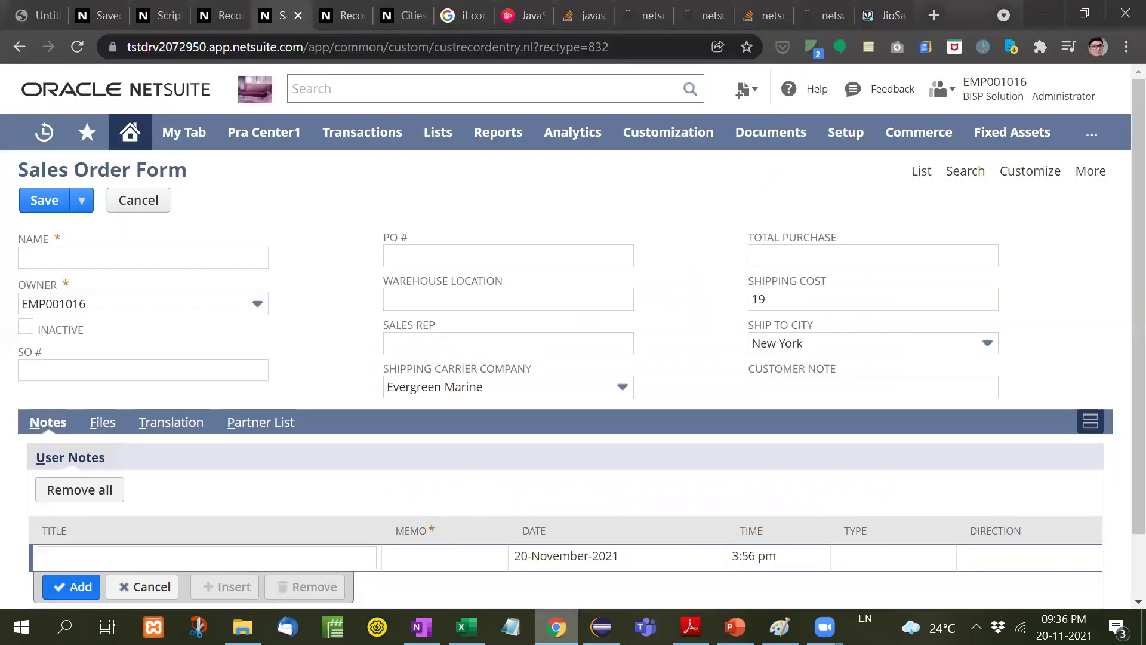
{"action": "left_click", "coordinate": [78, 47]}
{"action": "left_click", "coordinate": [660, 181]}
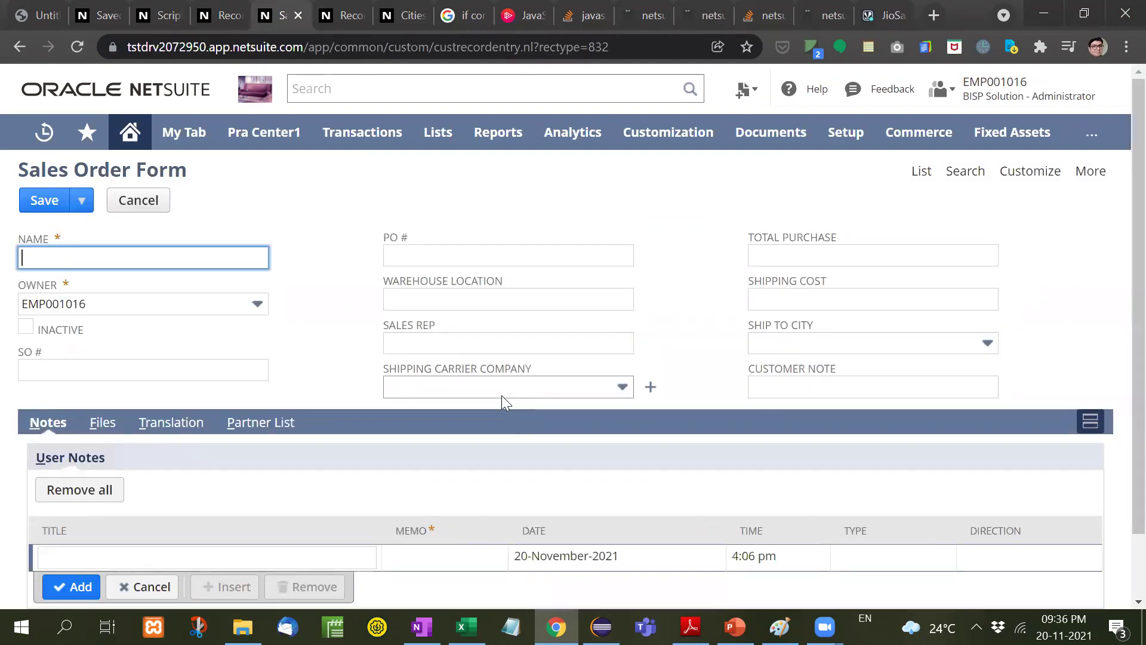
- Choose Evergreen Marine and Las Vegas so Shipping Cost auto-fills with 13
{"action": "left_click", "coordinate": [501, 395]}
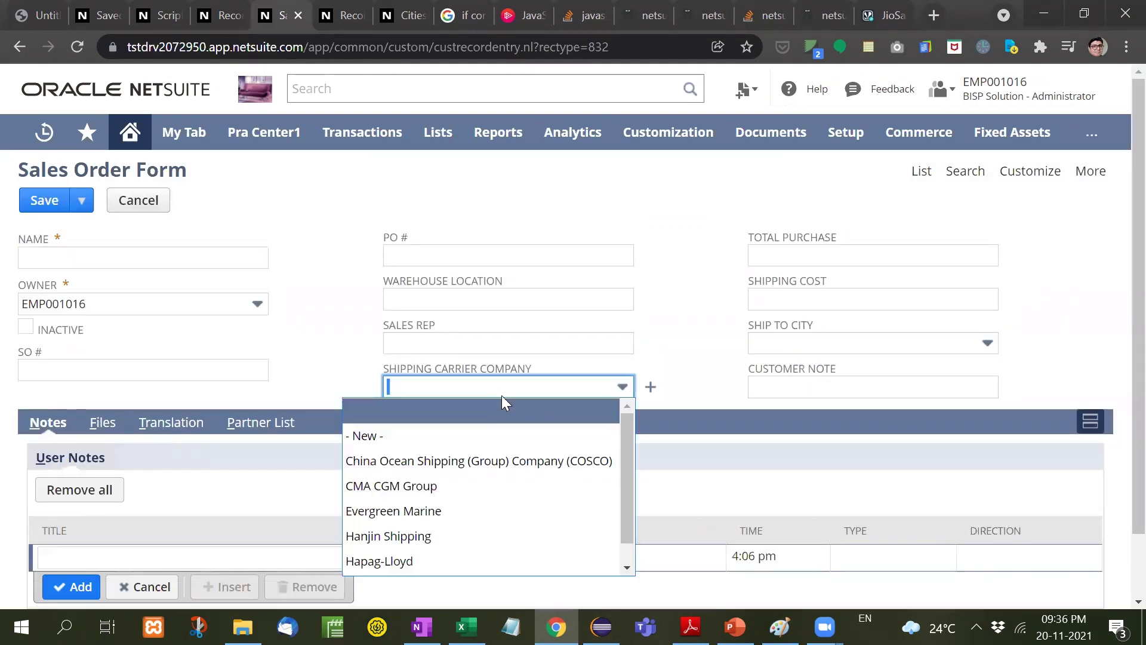
{"action": "left_click", "coordinate": [410, 512]}
{"action": "left_click", "coordinate": [877, 347]}
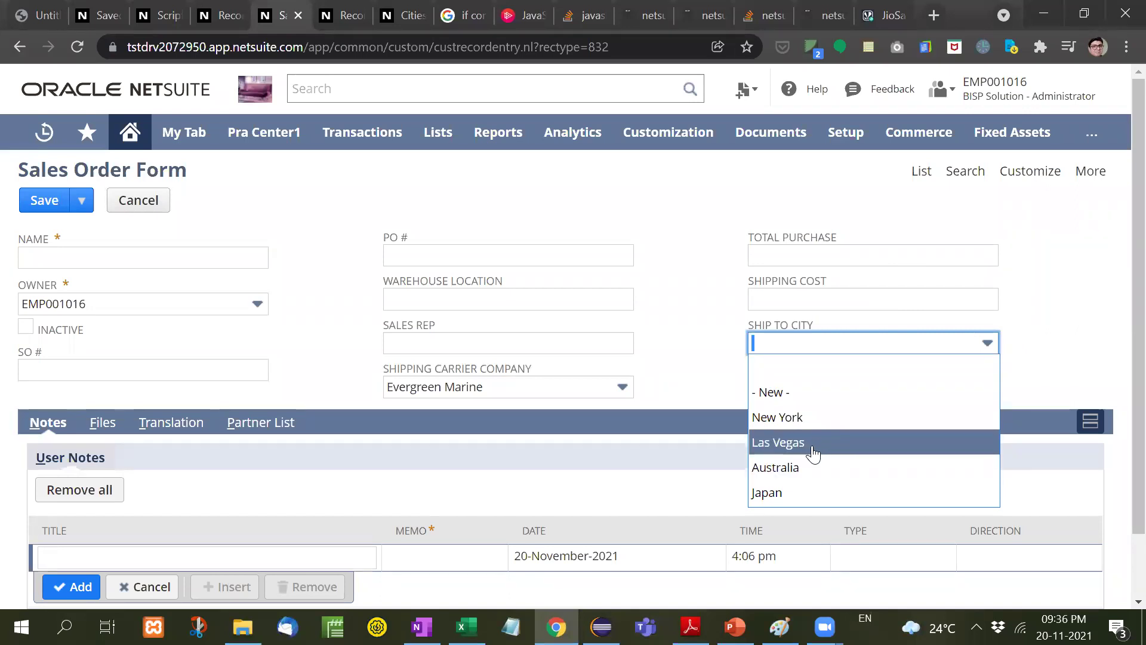
{"action": "left_click", "coordinate": [813, 445]}
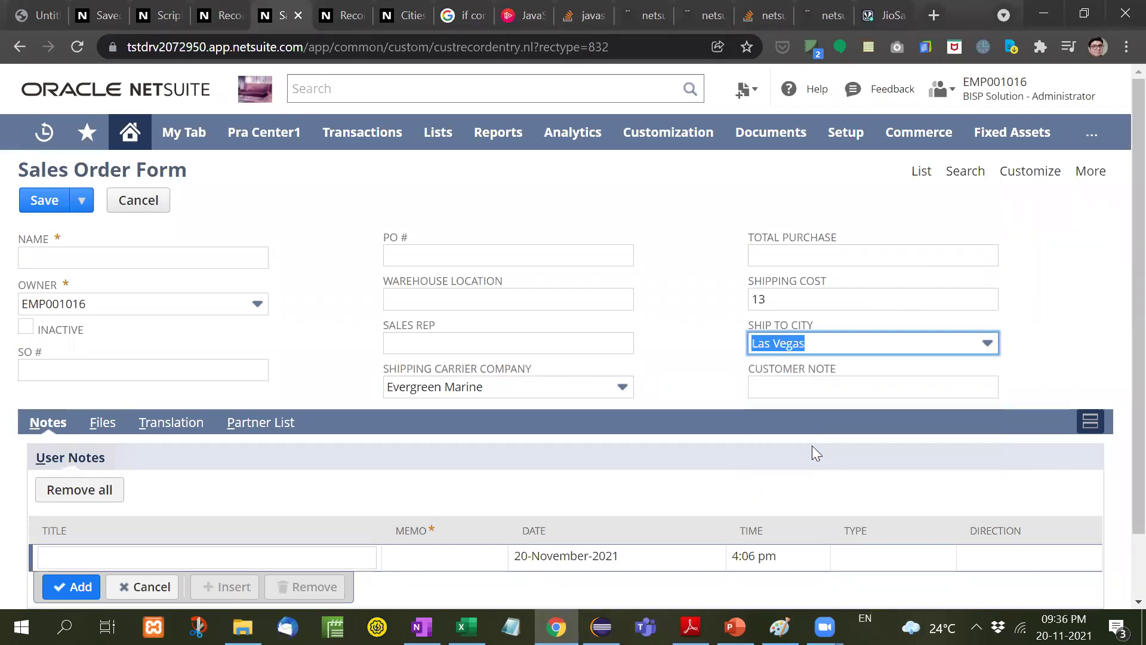
{"action": "left_click", "coordinate": [791, 298]}
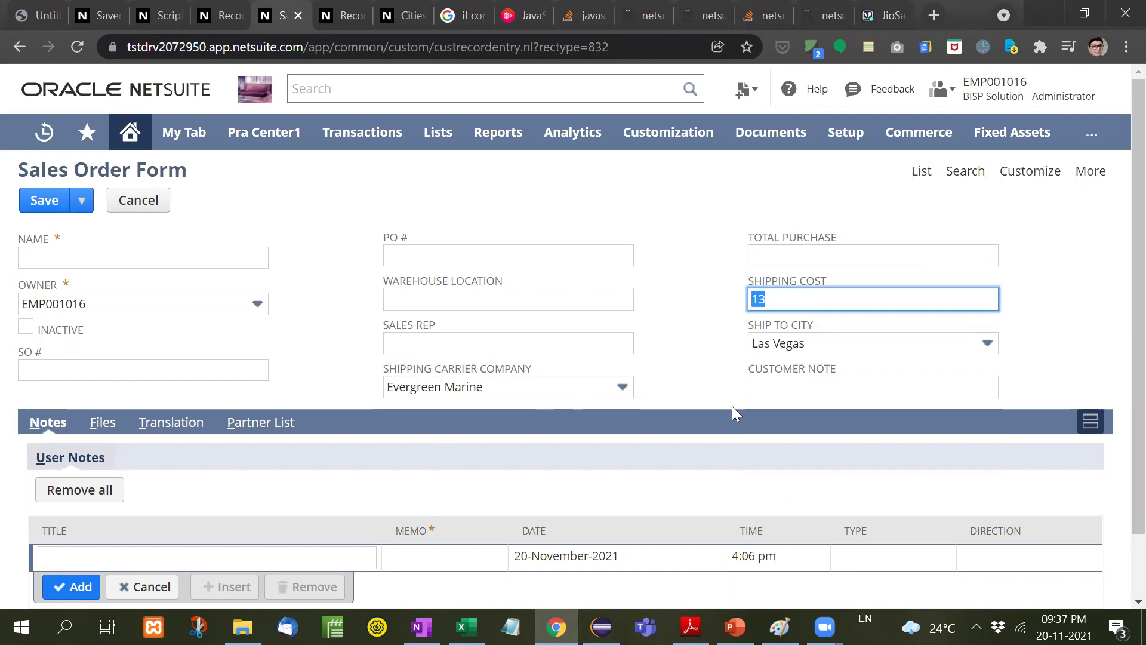
{"action": "key", "text": "alt+Tab"}
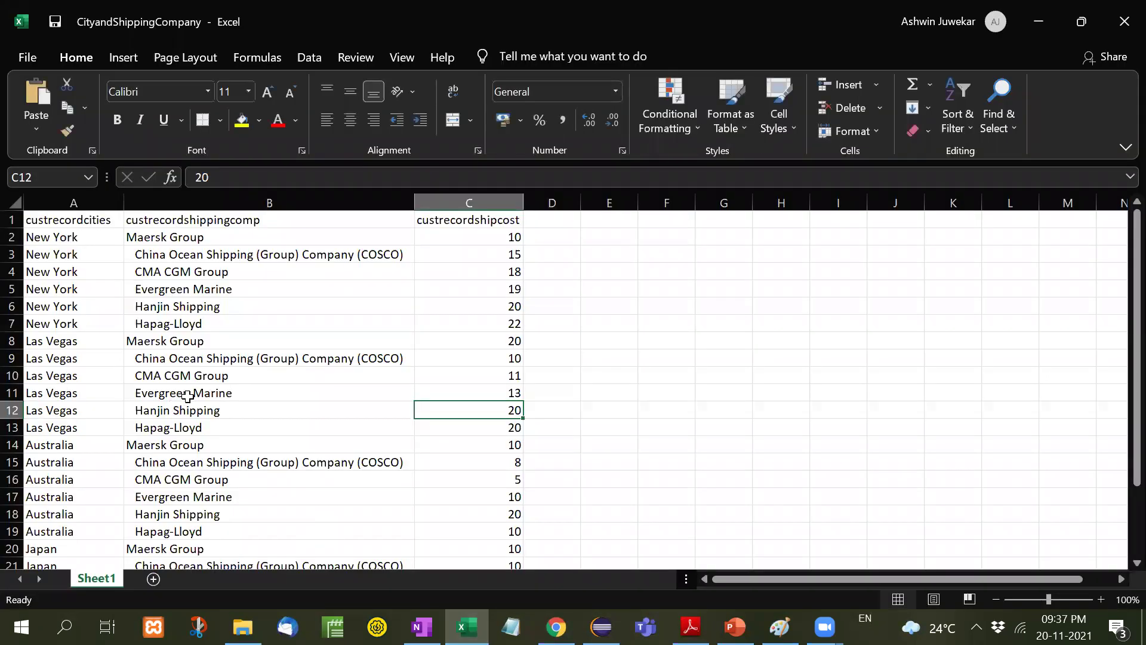
- Note the sheet's Las Vegas–Evergreen Marine cost of 13, then change Ship To City to New York
{"action": "left_click", "coordinate": [442, 392]}
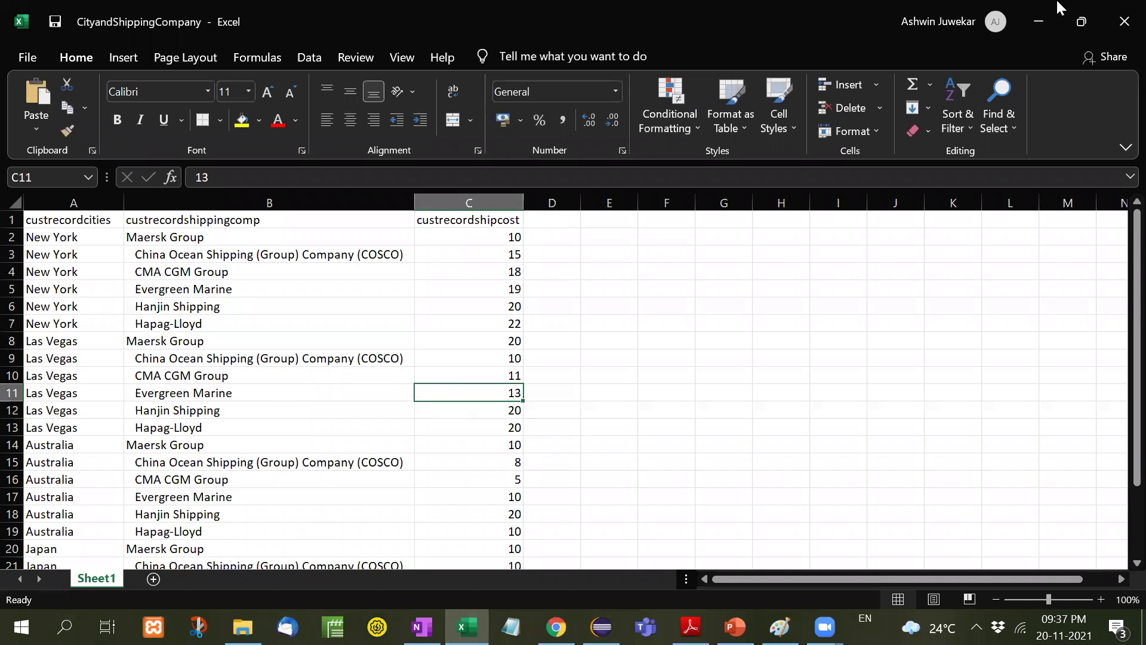
{"action": "left_click", "coordinate": [1043, 28]}
{"action": "left_click", "coordinate": [809, 341]}
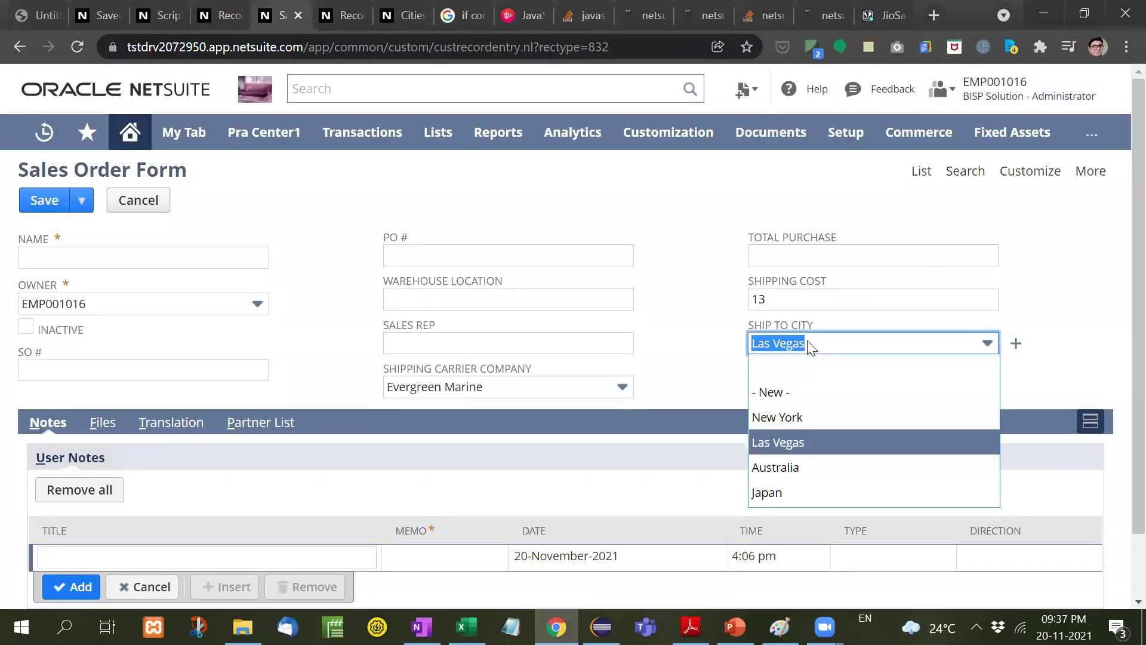
{"action": "left_click", "coordinate": [793, 421]}
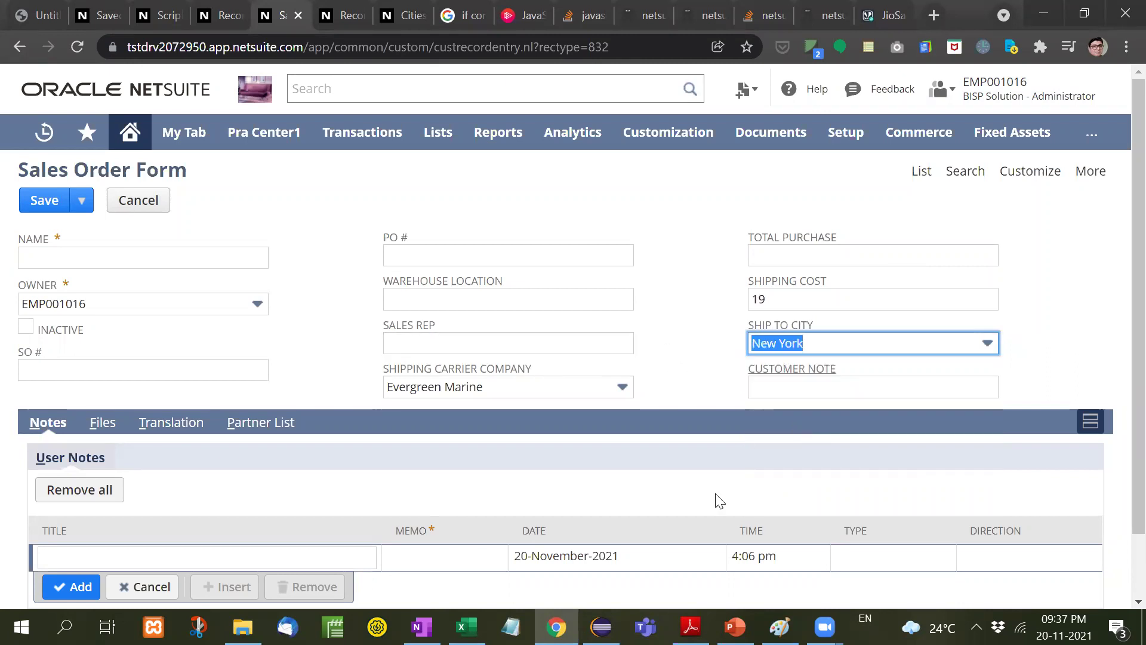
- Confirm the sheet's New York–Evergreen Marine cost is 19, matching the form
{"action": "left_click", "coordinate": [466, 626]}
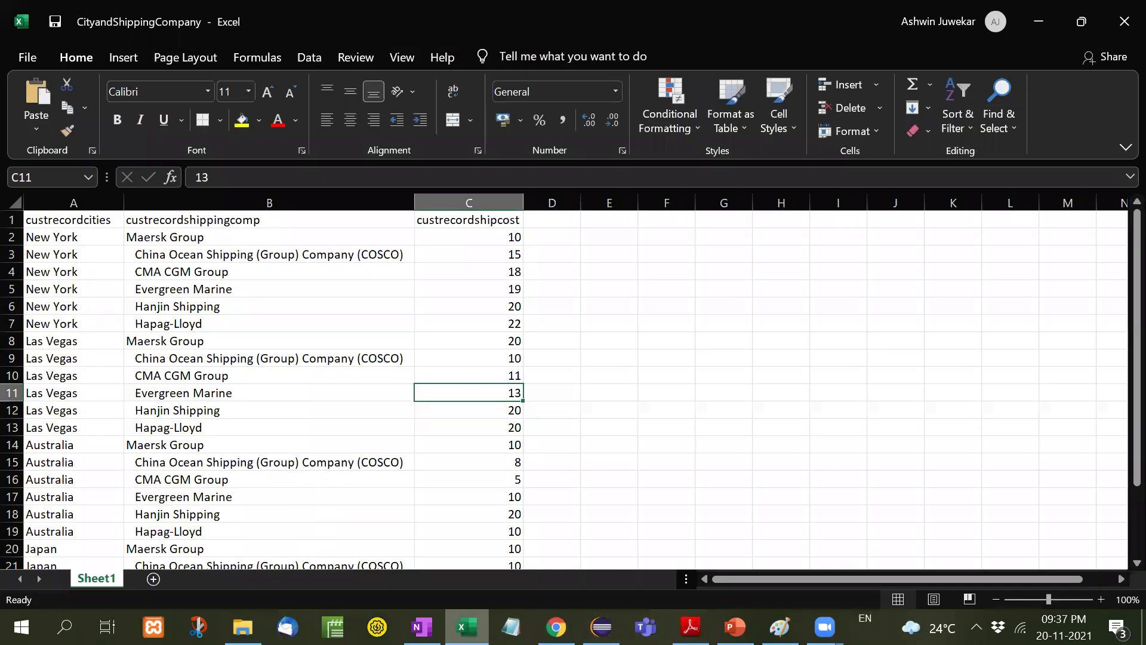
{"action": "left_click", "coordinate": [189, 290]}
{"action": "key", "text": "Right"}
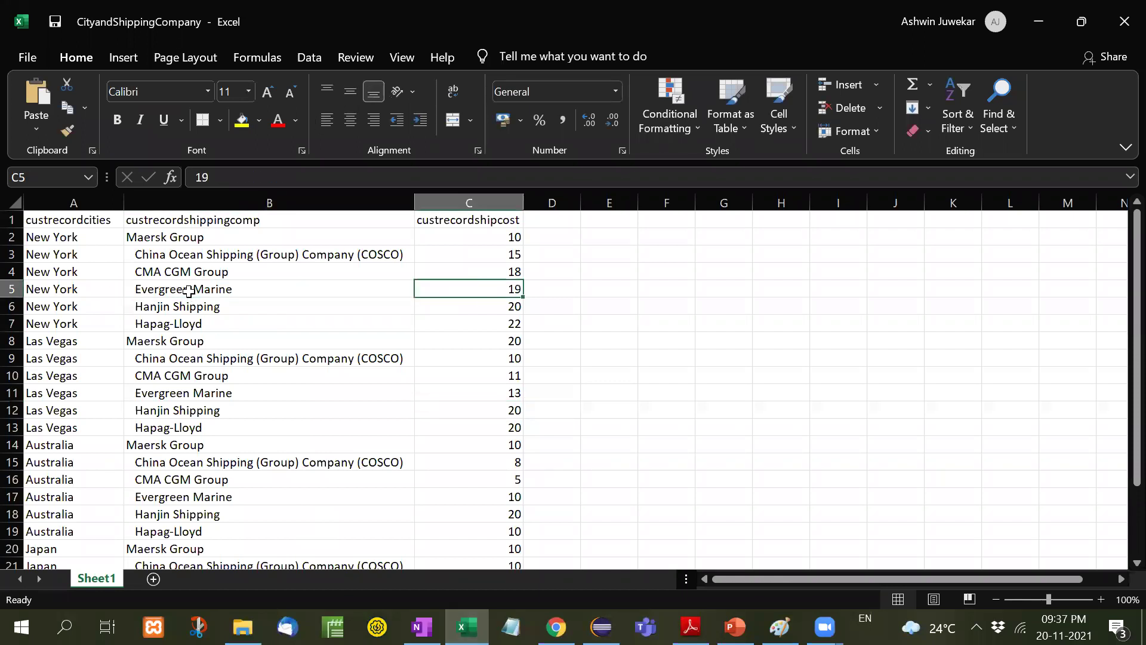
{"action": "left_click", "coordinate": [1029, 21]}
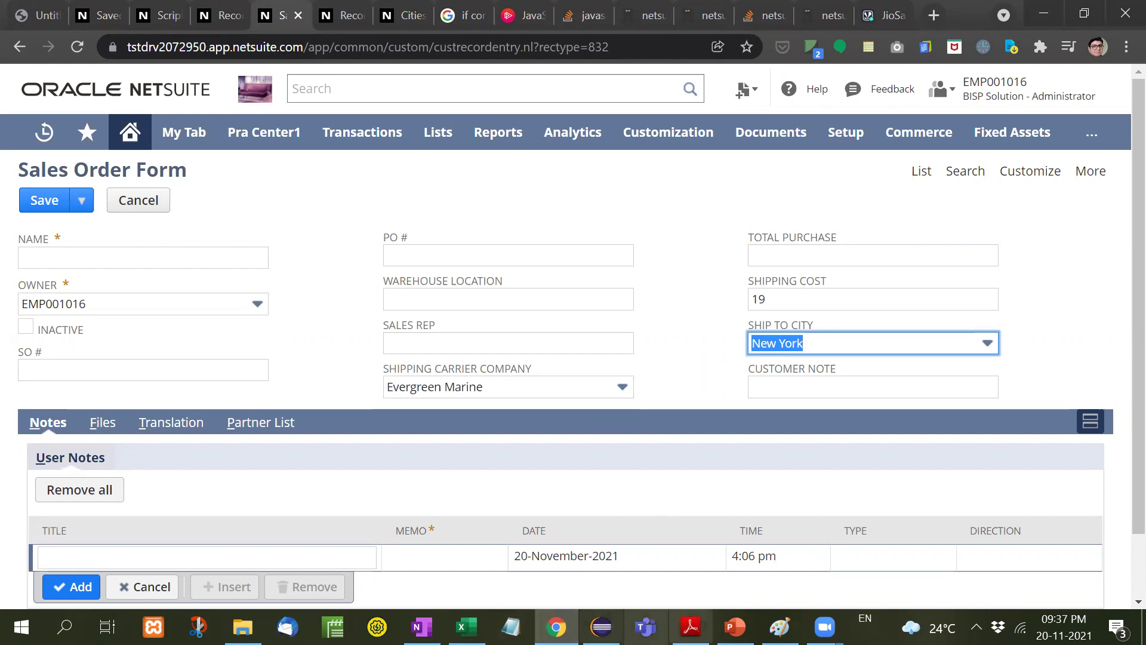
- Advance the presentation to slide 3, outlining the CSV record and N/Search filter steps
{"action": "left_click", "coordinate": [735, 627]}
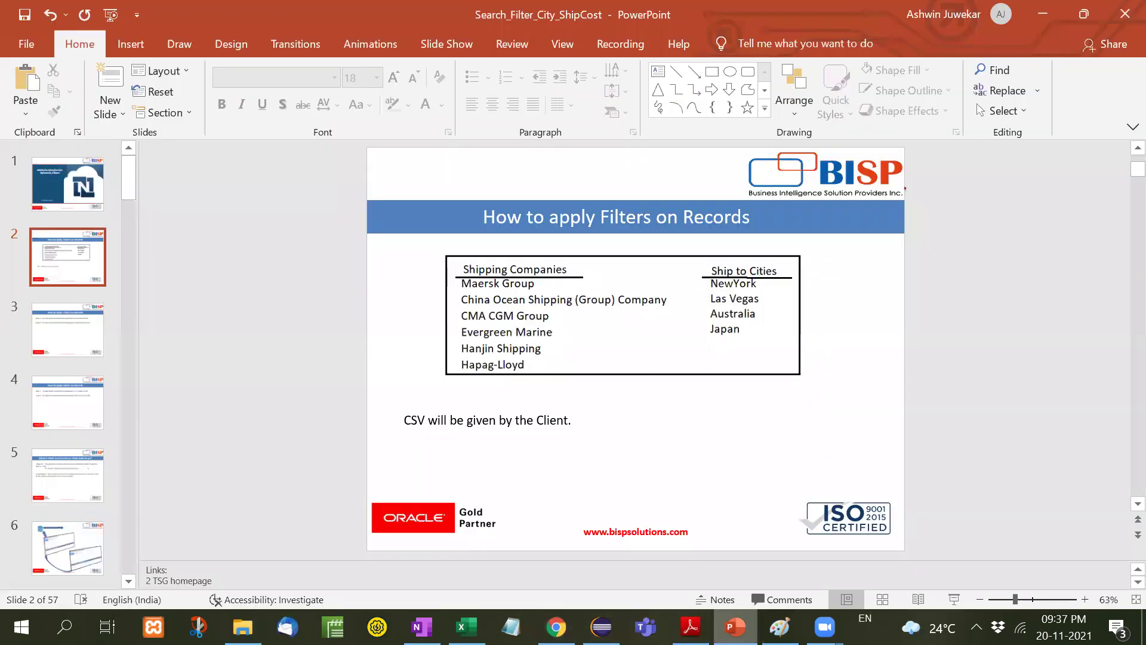
{"action": "key", "text": "Page_Down"}
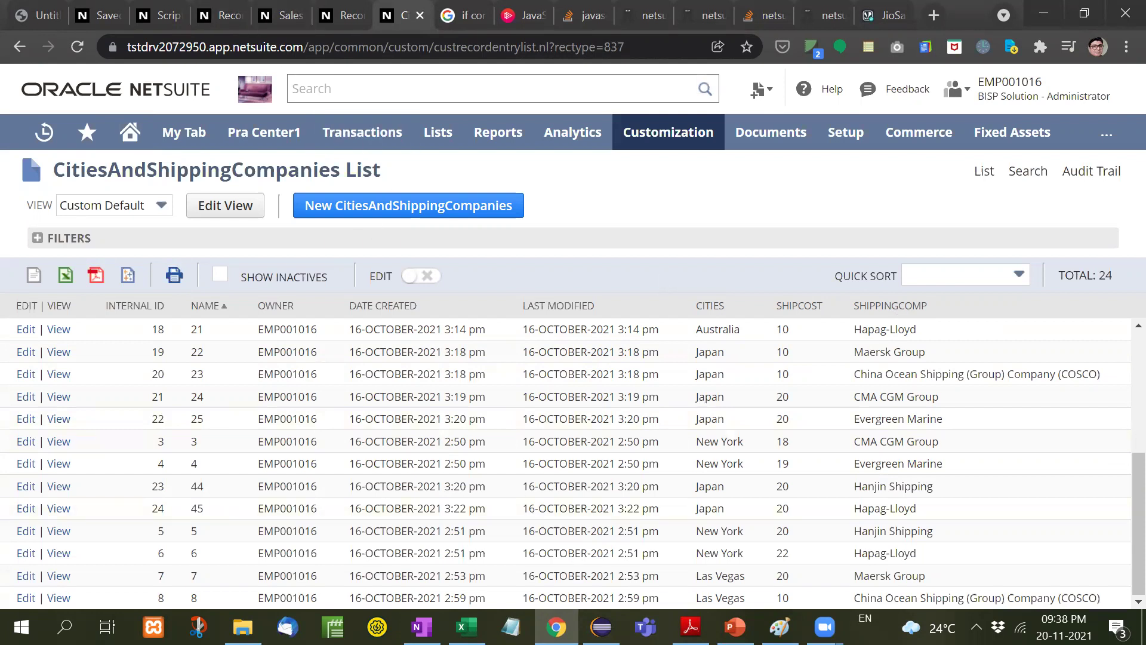
- Switch to the SearchFilterDemo.js script in Eclipse
{"action": "left_click", "coordinate": [601, 626]}
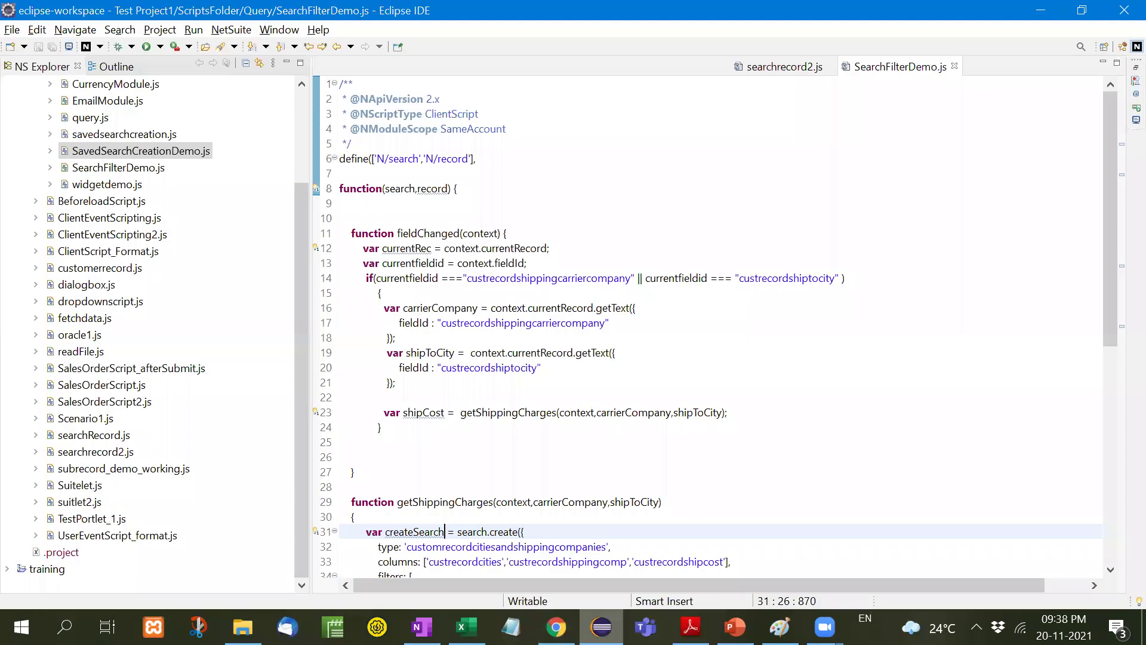
{"action": "left_click", "coordinate": [667, 242]}
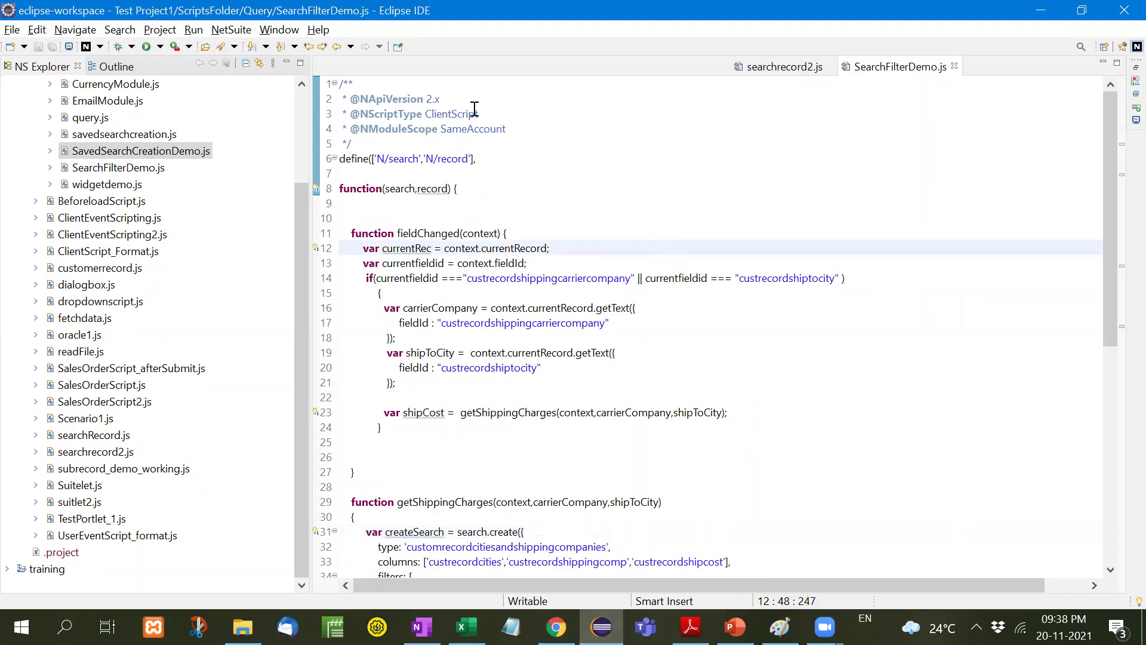
{"action": "left_click", "coordinate": [456, 233]}
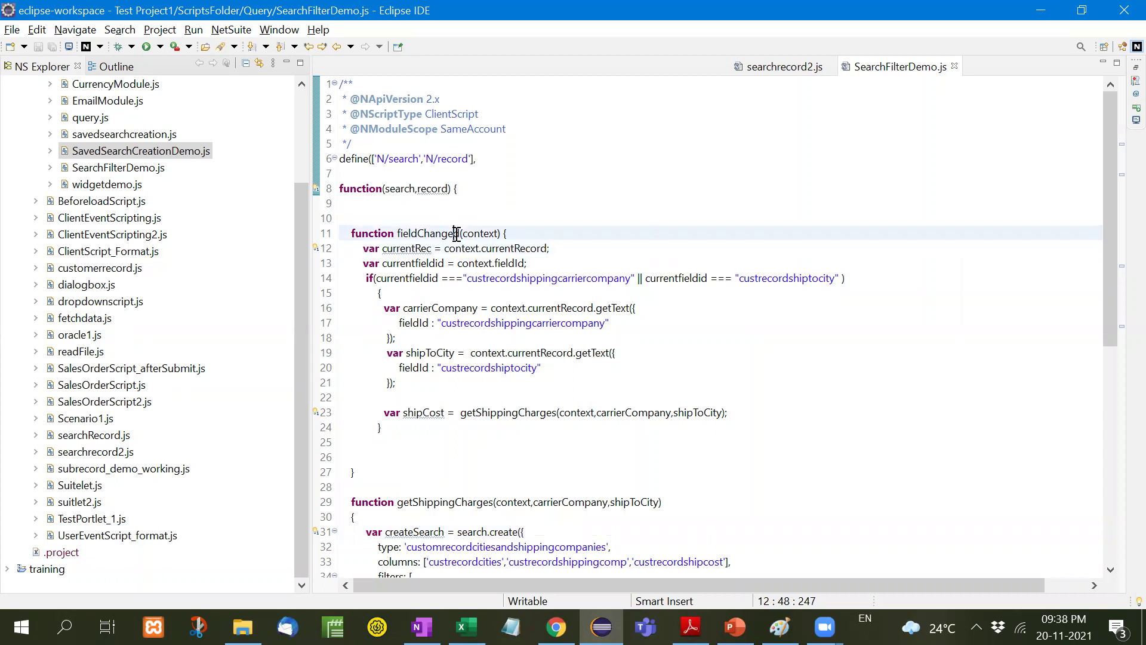
{"action": "double_click", "coordinate": [456, 233]}
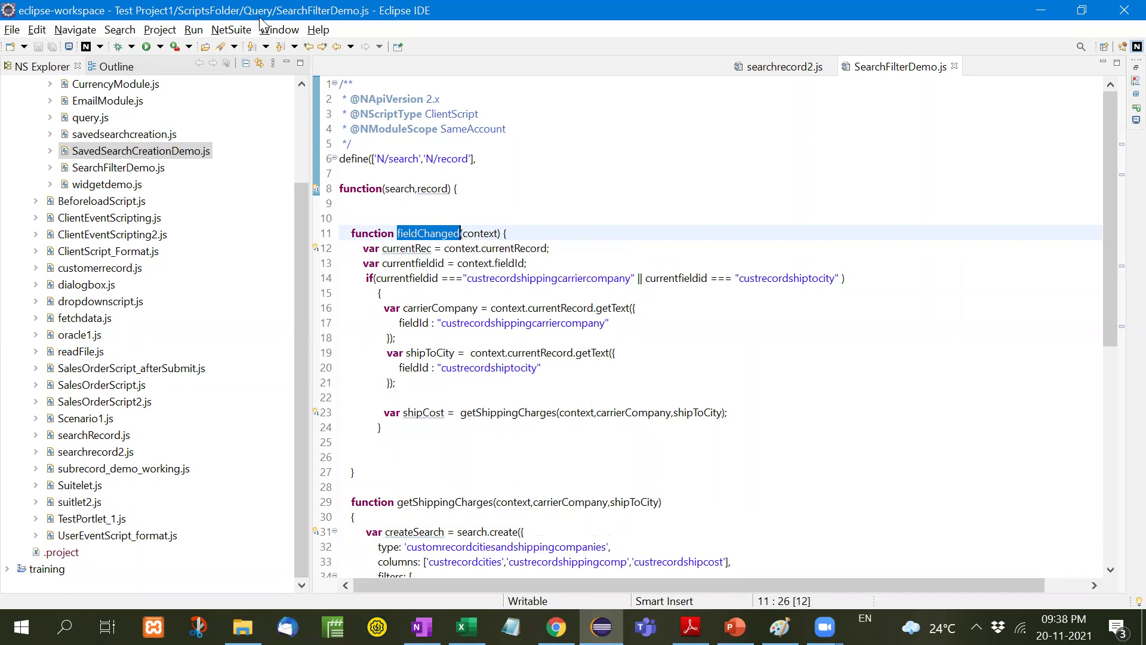
{"action": "key", "text": "alt+Tab"}
{"action": "left_click", "coordinate": [546, 385]}
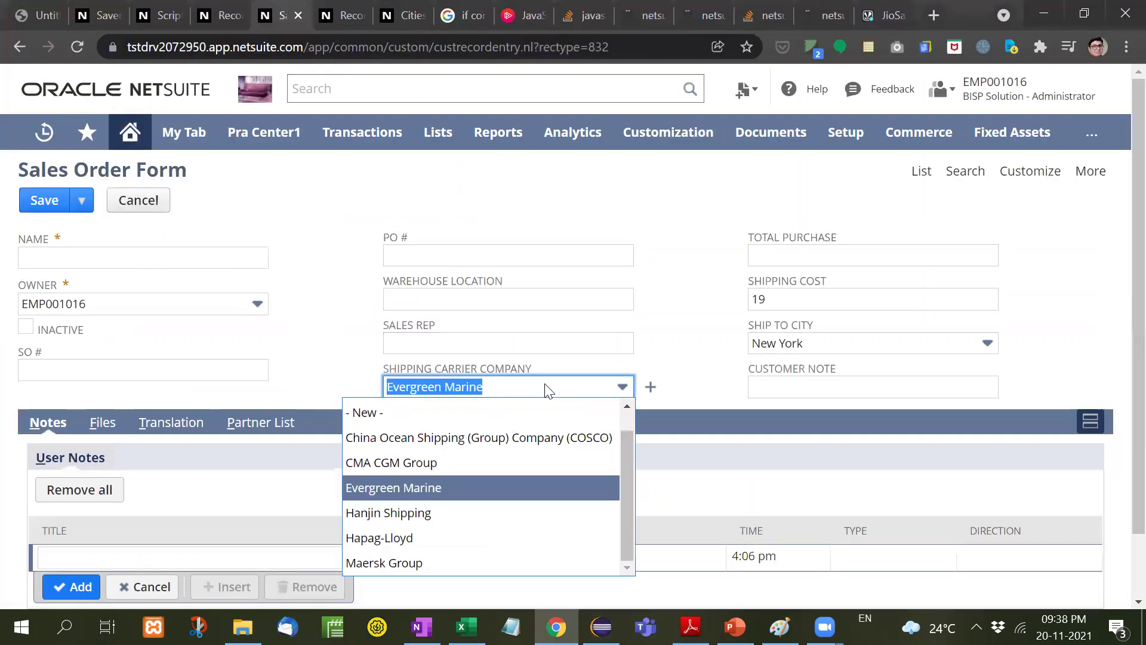
{"action": "left_click", "coordinate": [785, 351]}
{"action": "left_click", "coordinate": [708, 350]}
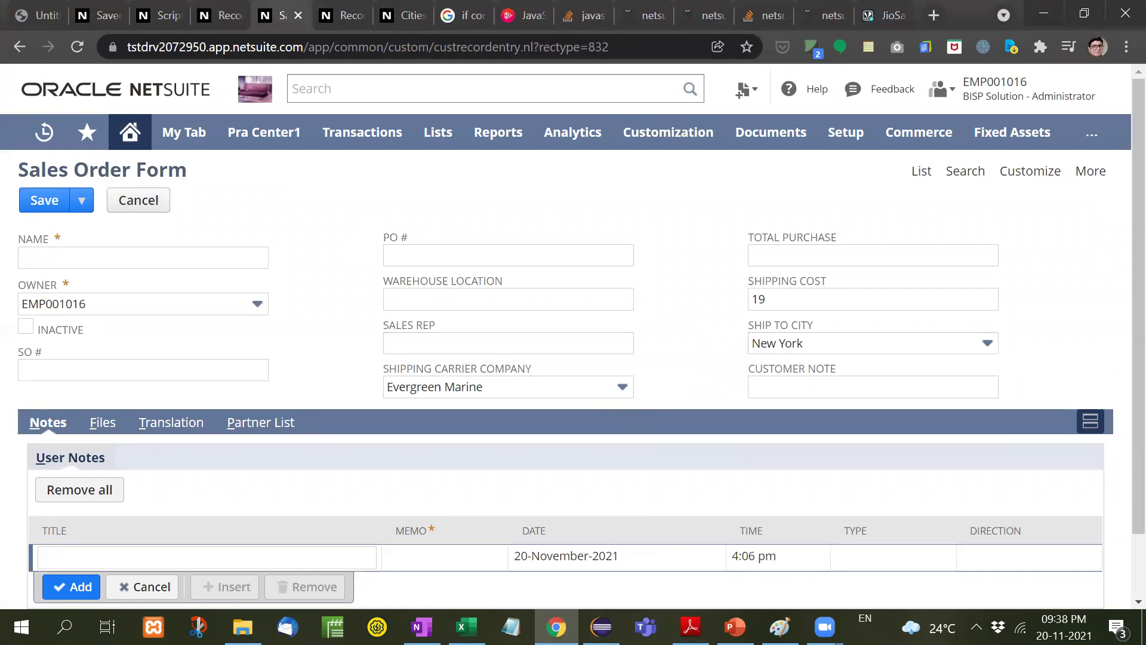
{"action": "key", "text": "alt+Tab"}
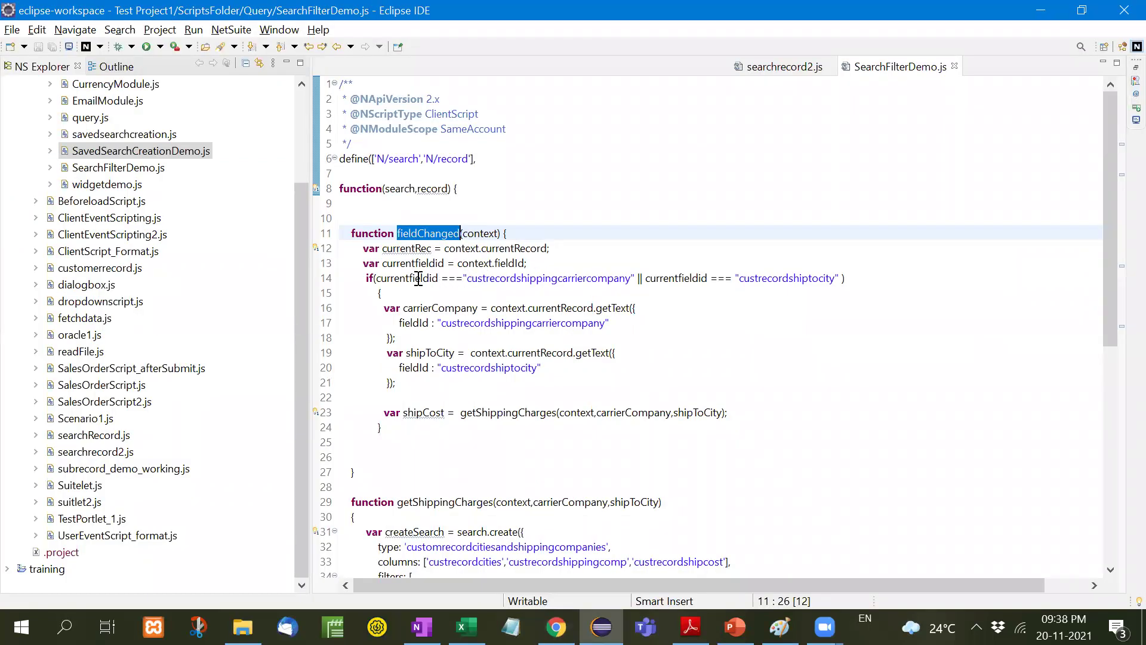
{"action": "double_click", "coordinate": [418, 278]}
{"action": "double_click", "coordinate": [586, 278]}
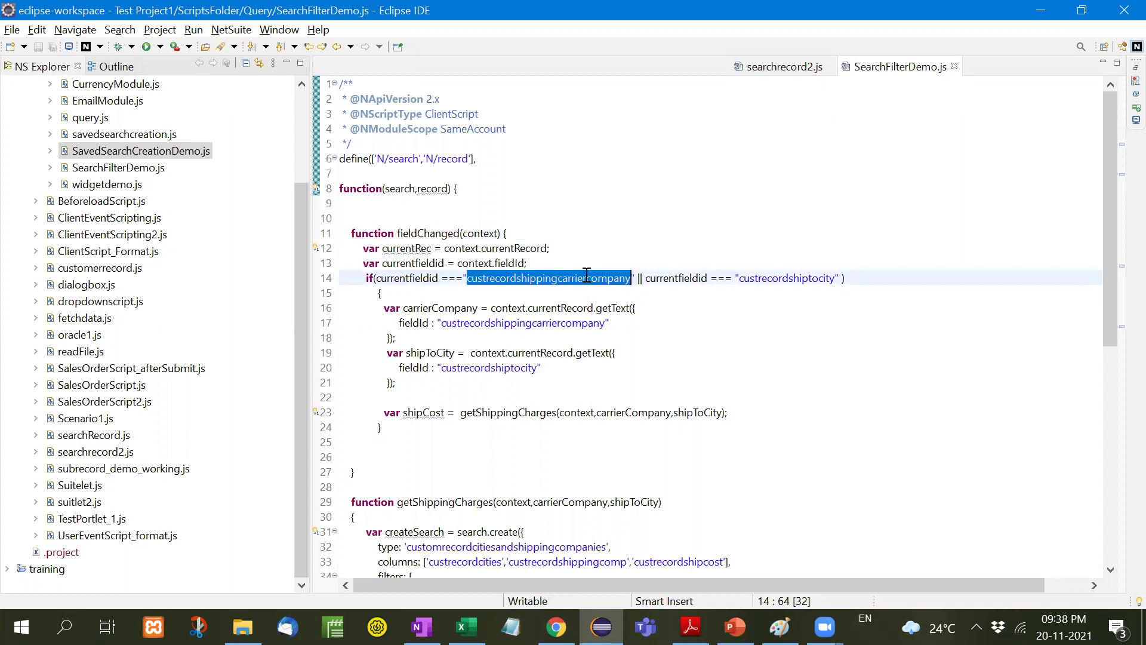
{"action": "double_click", "coordinate": [784, 278]}
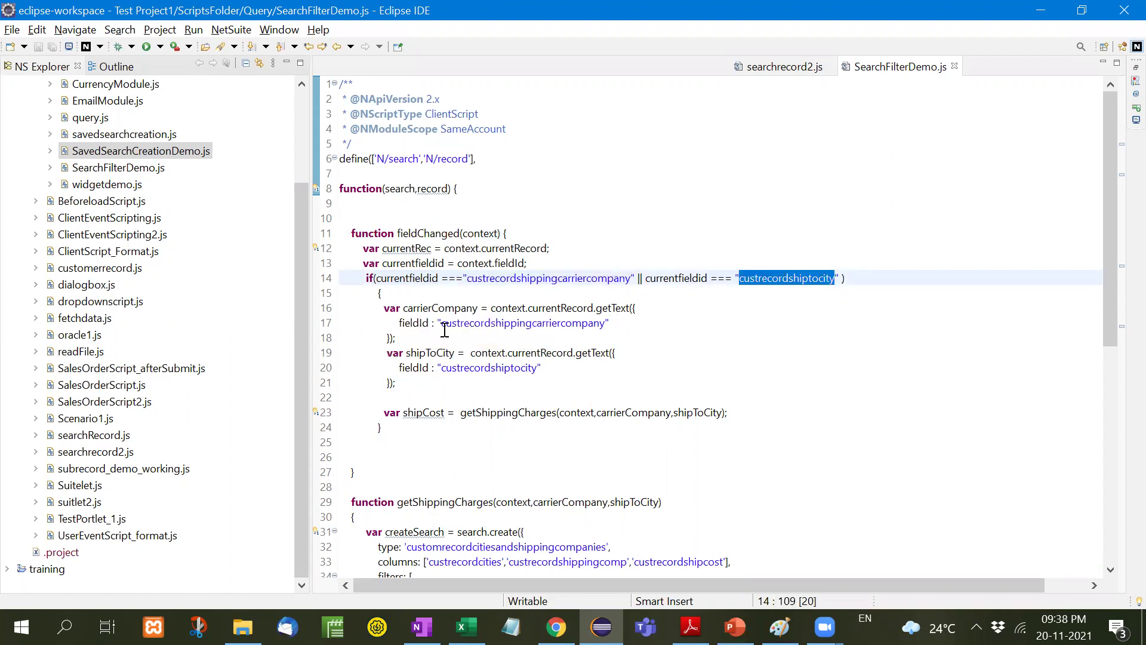
{"action": "double_click", "coordinate": [650, 412]}
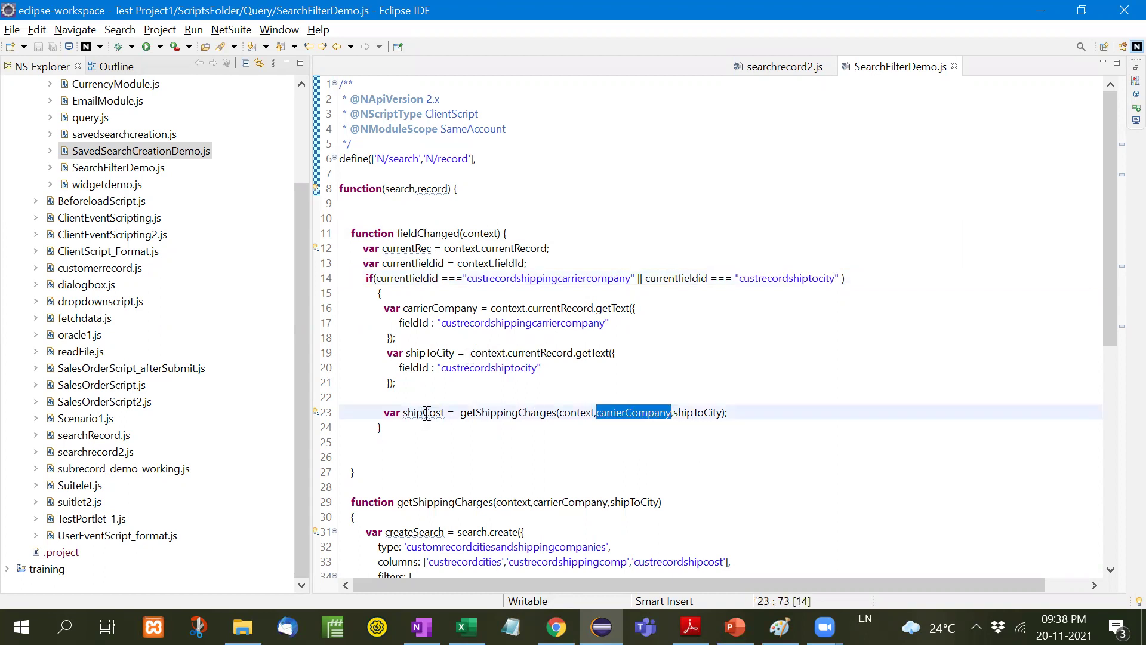
{"action": "scroll", "coordinate": [538, 412], "scroll_direction": "down", "scroll_amount": 2}
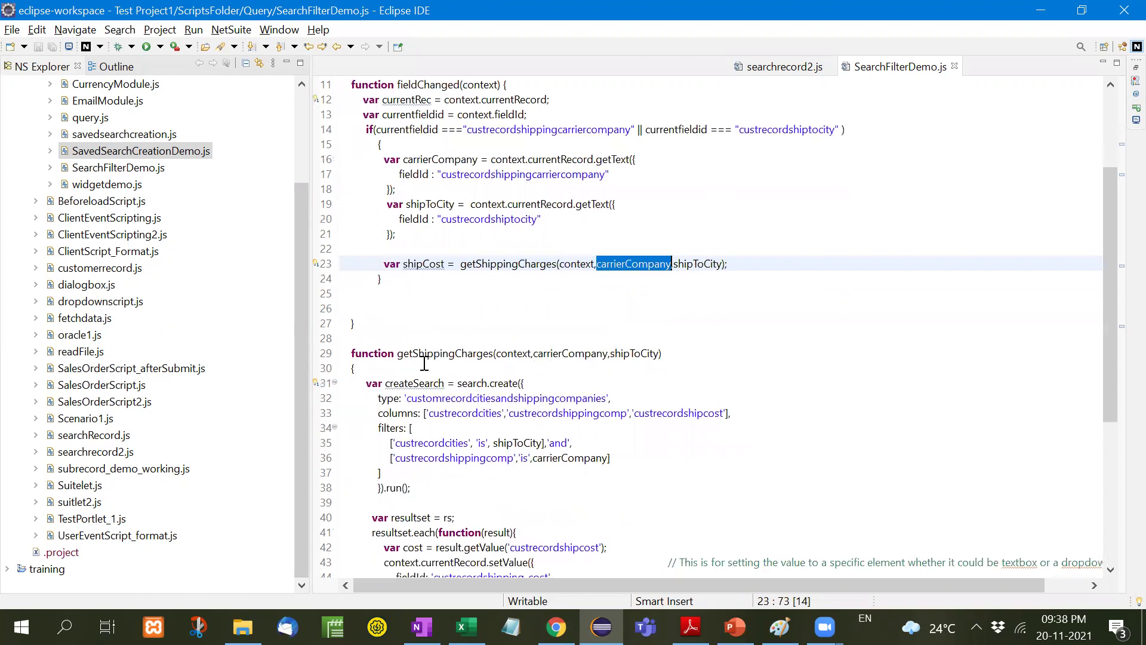
{"action": "double_click", "coordinate": [421, 352]}
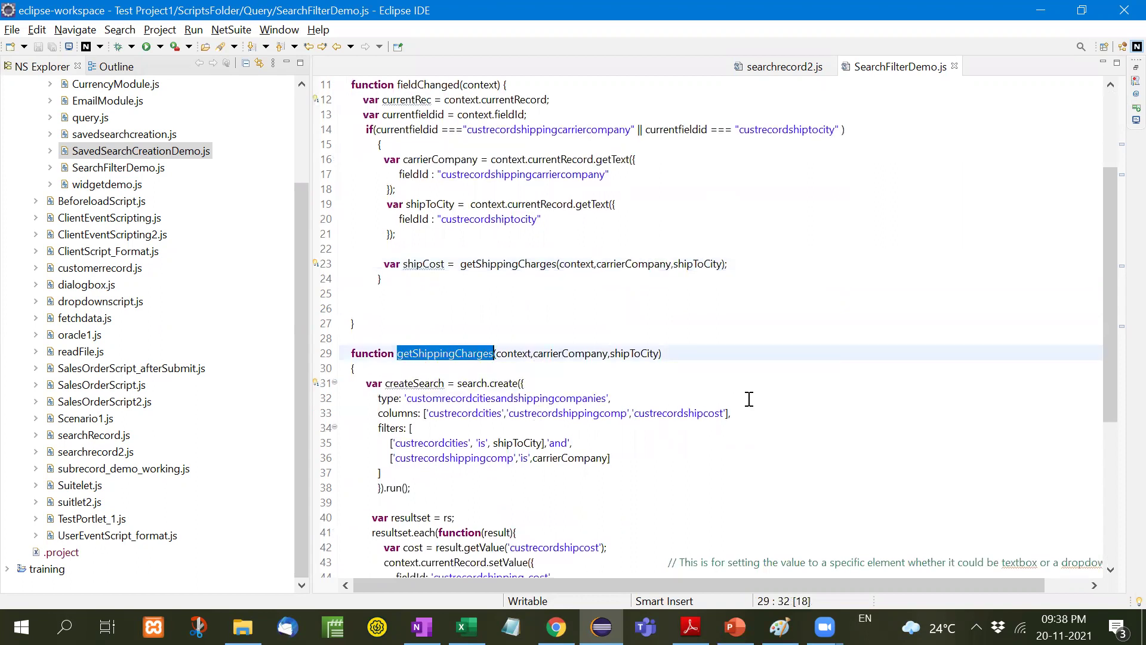
{"action": "double_click", "coordinate": [566, 353]}
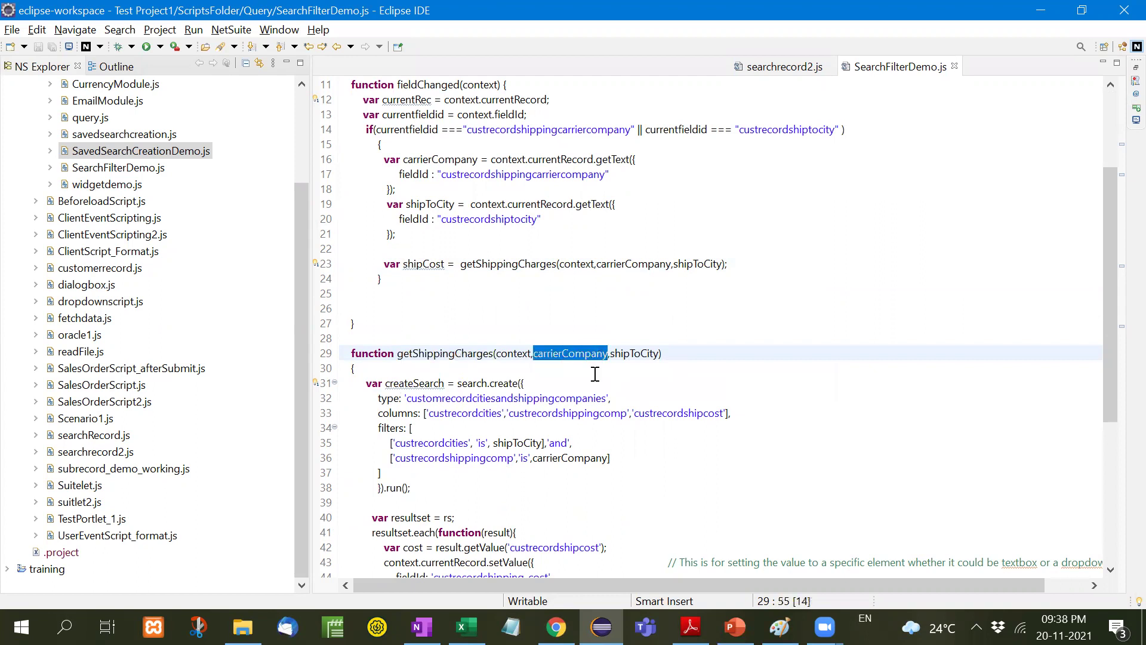
{"action": "double_click", "coordinate": [394, 382]}
{"action": "double_click", "coordinate": [471, 384]}
{"action": "scroll", "coordinate": [471, 387], "scroll_direction": "up", "scroll_amount": 3}
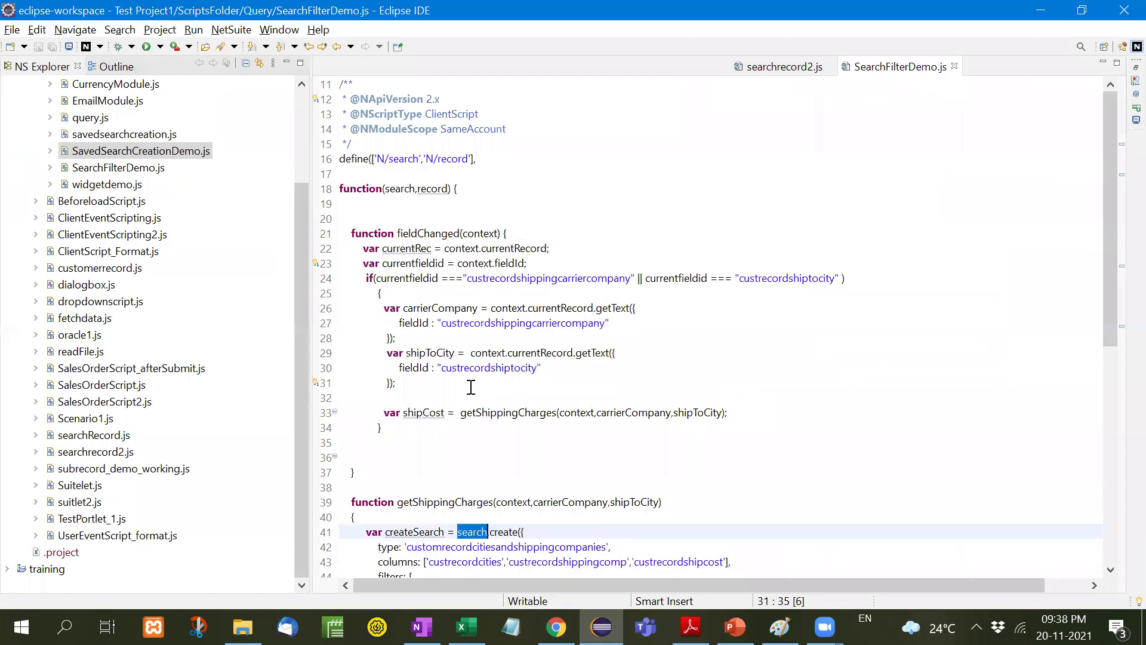
{"action": "scroll", "coordinate": [471, 387], "scroll_direction": "up", "scroll_amount": 3}
{"action": "double_click", "coordinate": [401, 159]}
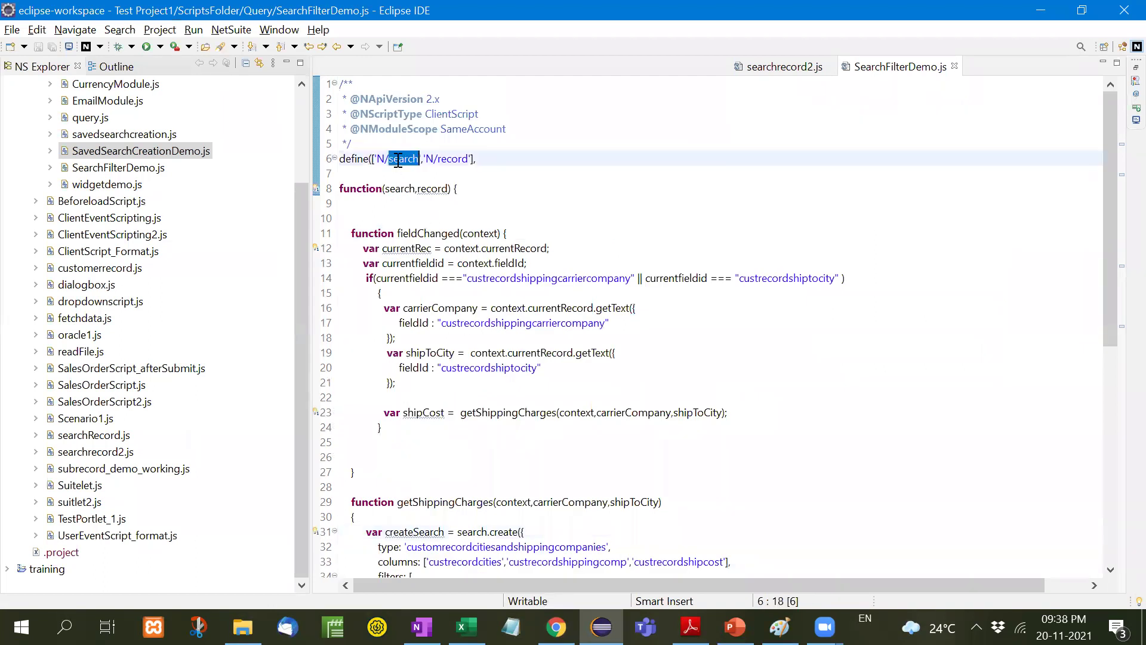
{"action": "double_click", "coordinate": [457, 157]}
{"action": "scroll", "coordinate": [523, 366], "scroll_direction": "down", "scroll_amount": 4}
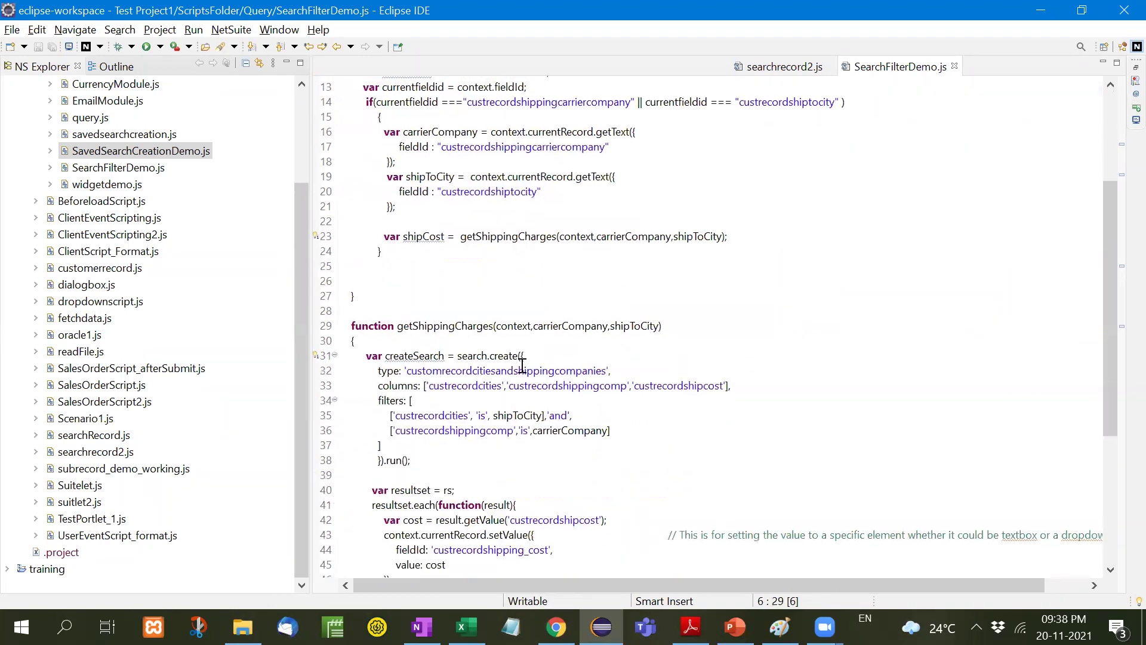
{"action": "double_click", "coordinate": [480, 356]}
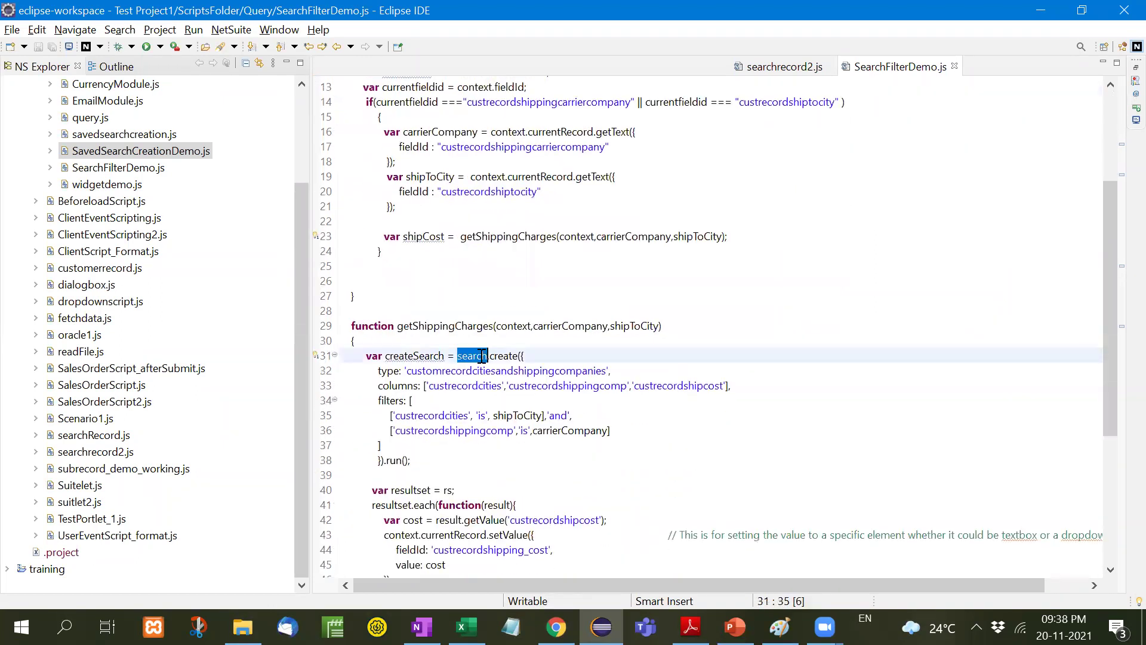
{"action": "double_click", "coordinate": [434, 371]}
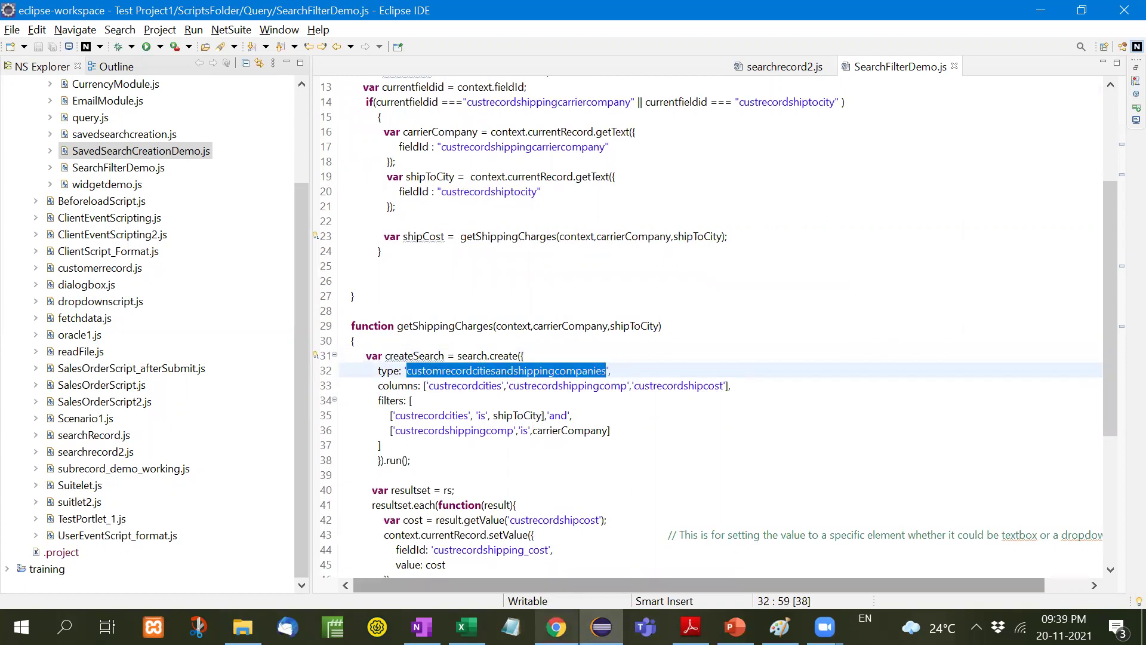
{"action": "left_click", "coordinate": [556, 626]}
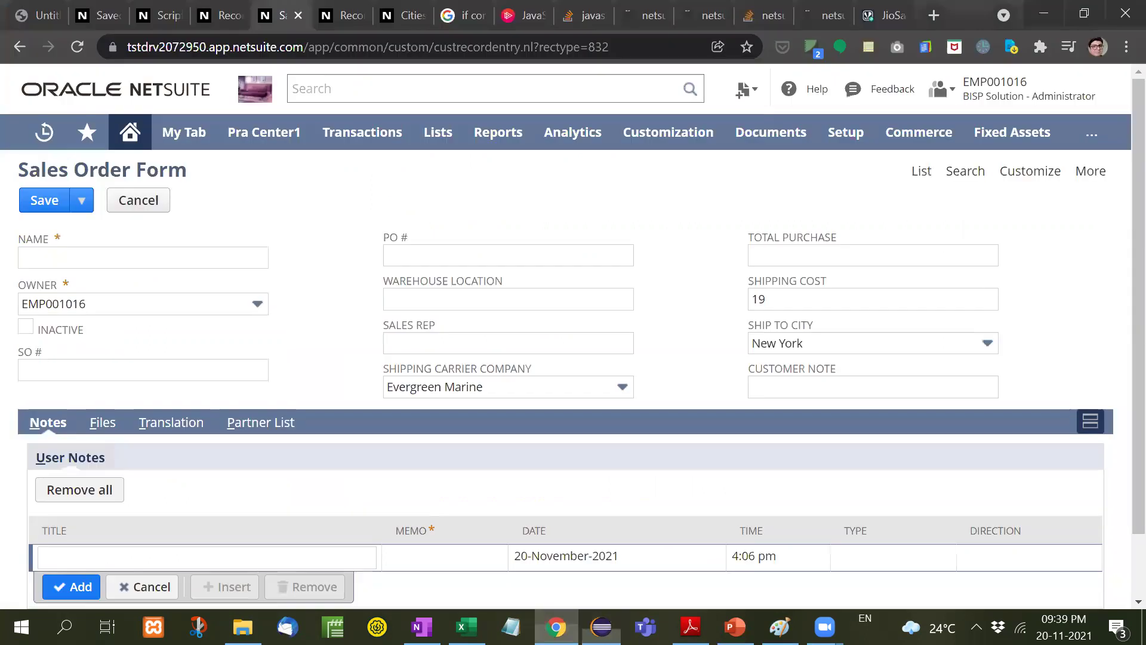
{"action": "left_click", "coordinate": [395, 19]}
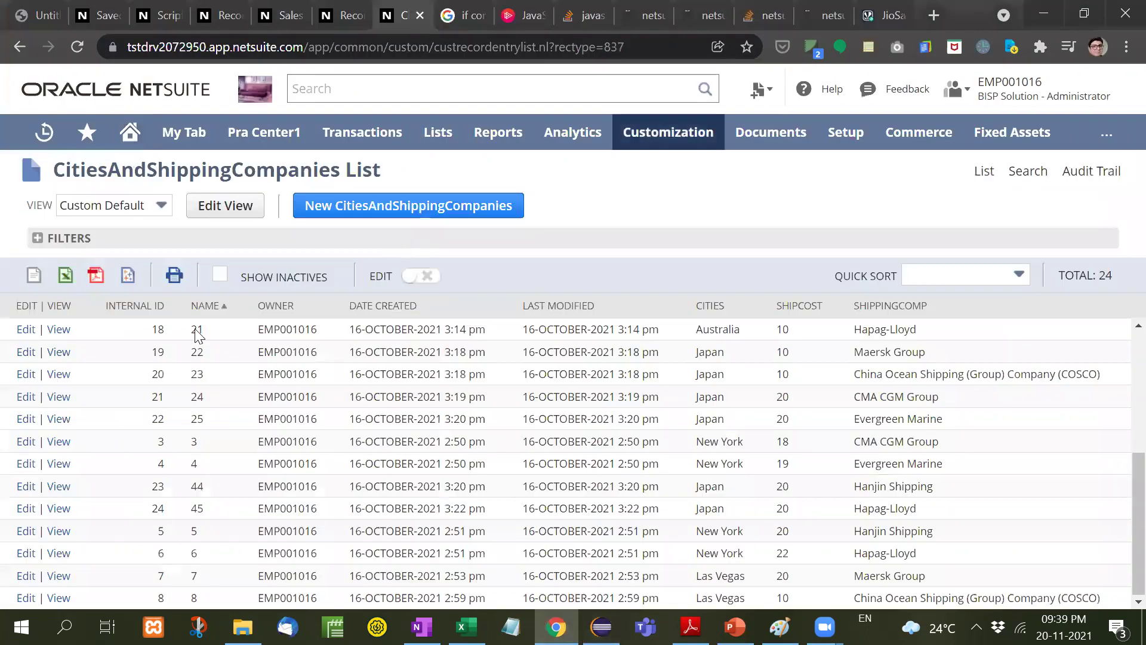
{"action": "left_click", "coordinate": [334, 20]}
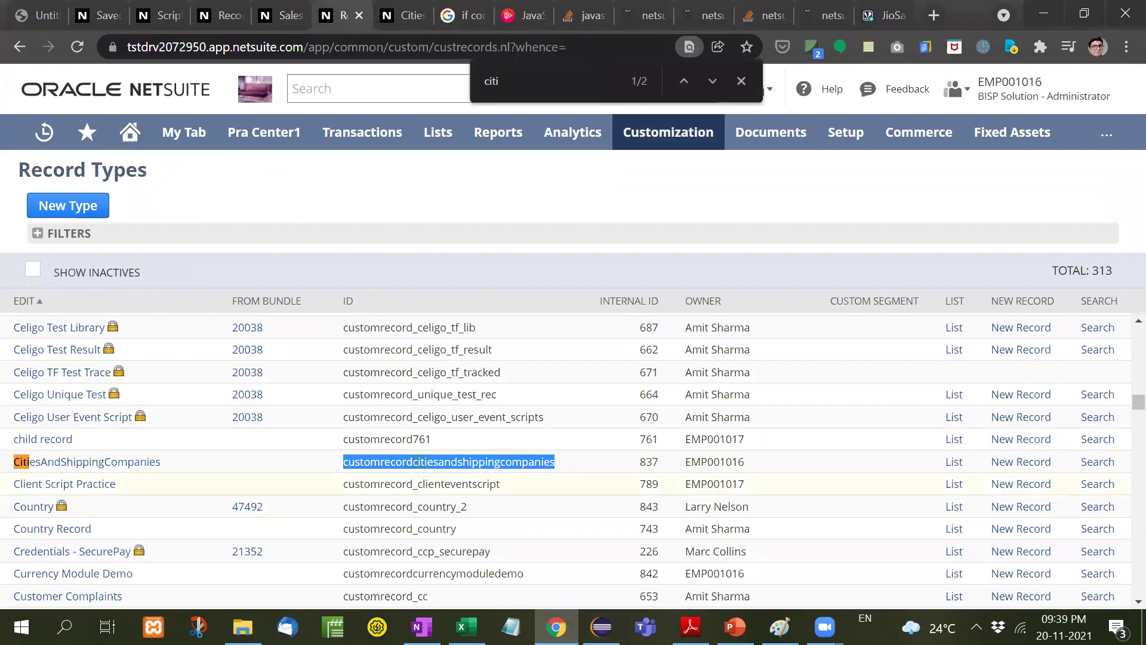
{"action": "key", "text": "alt+Tab"}
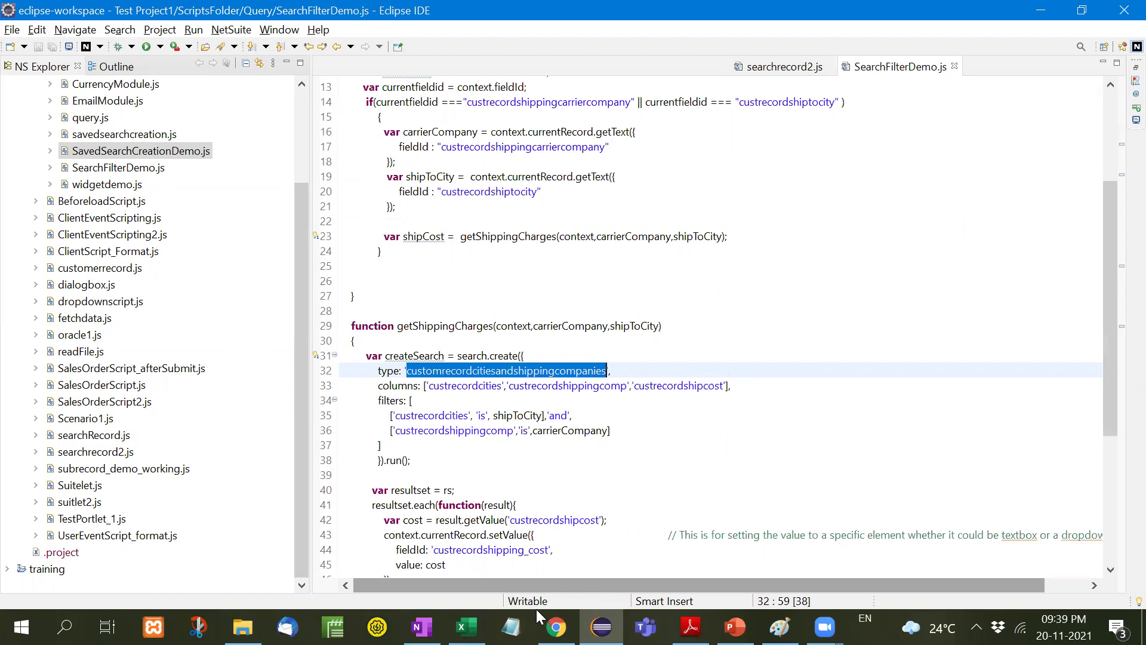
{"action": "left_click", "coordinate": [654, 366]}
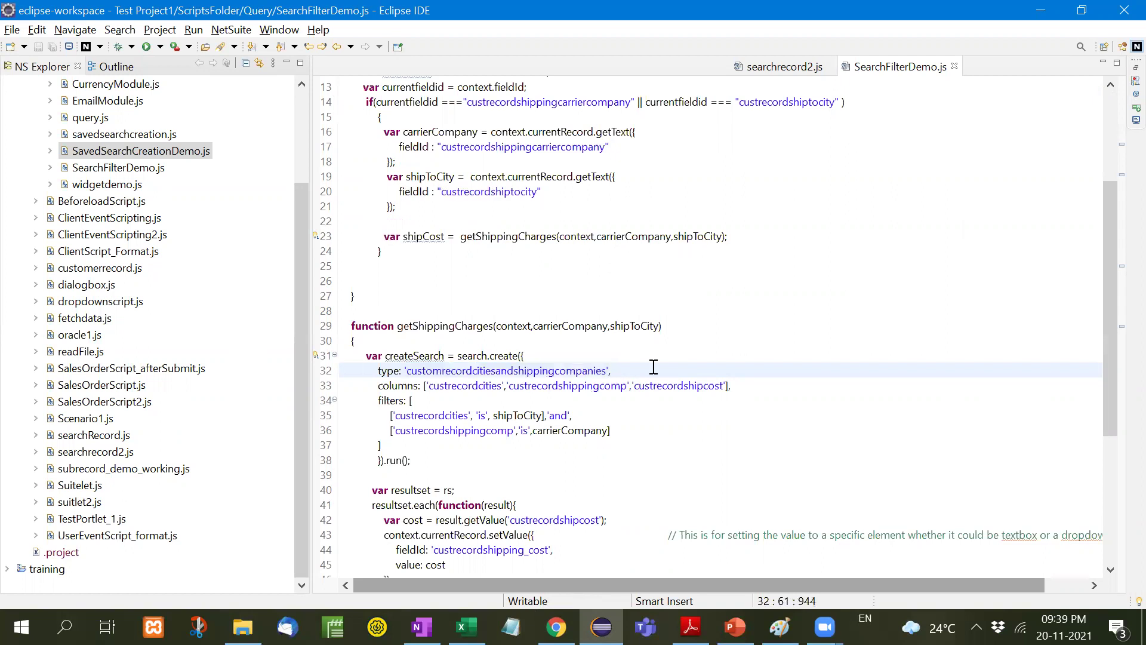
{"action": "left_click", "coordinate": [486, 385]}
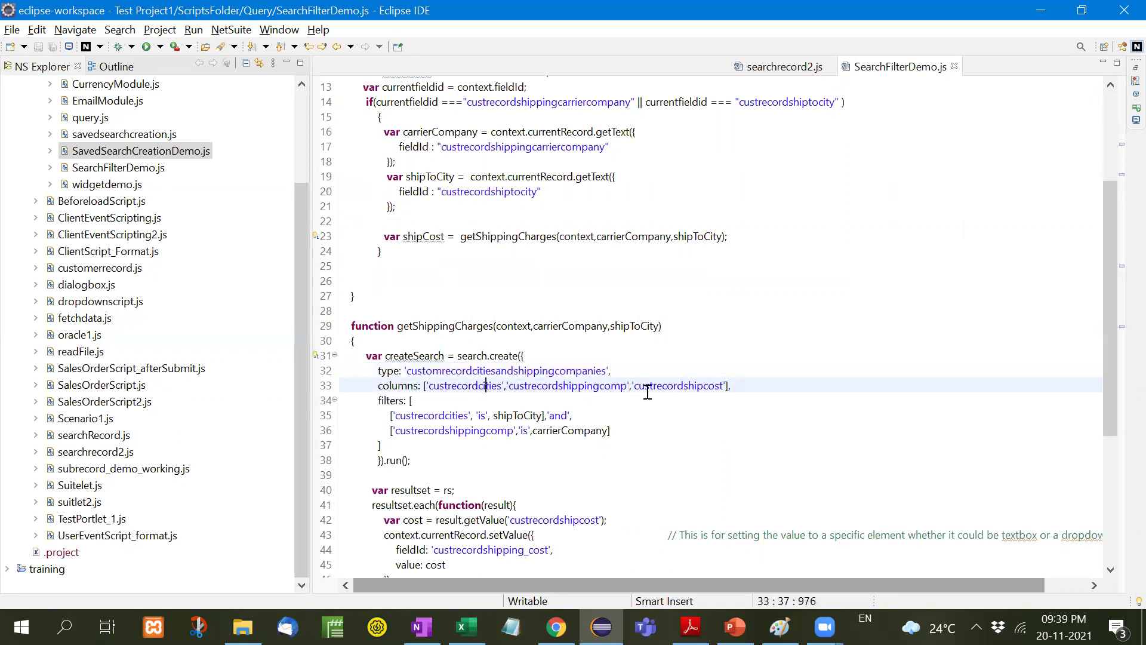
{"action": "double_click", "coordinate": [390, 400]}
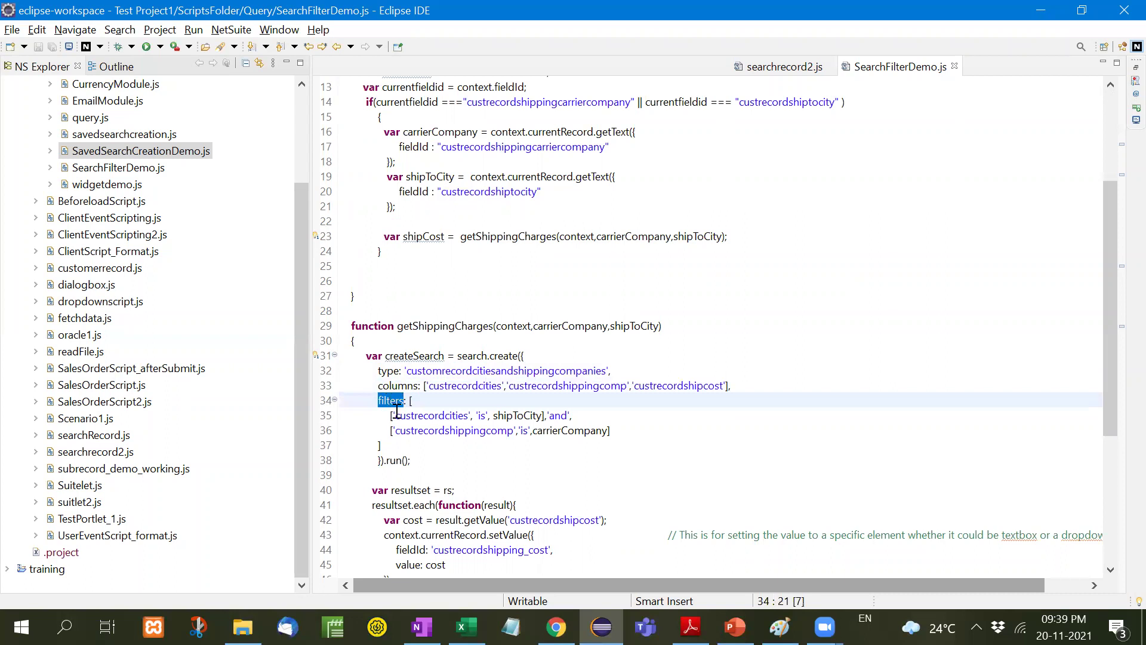
{"action": "double_click", "coordinate": [419, 415]}
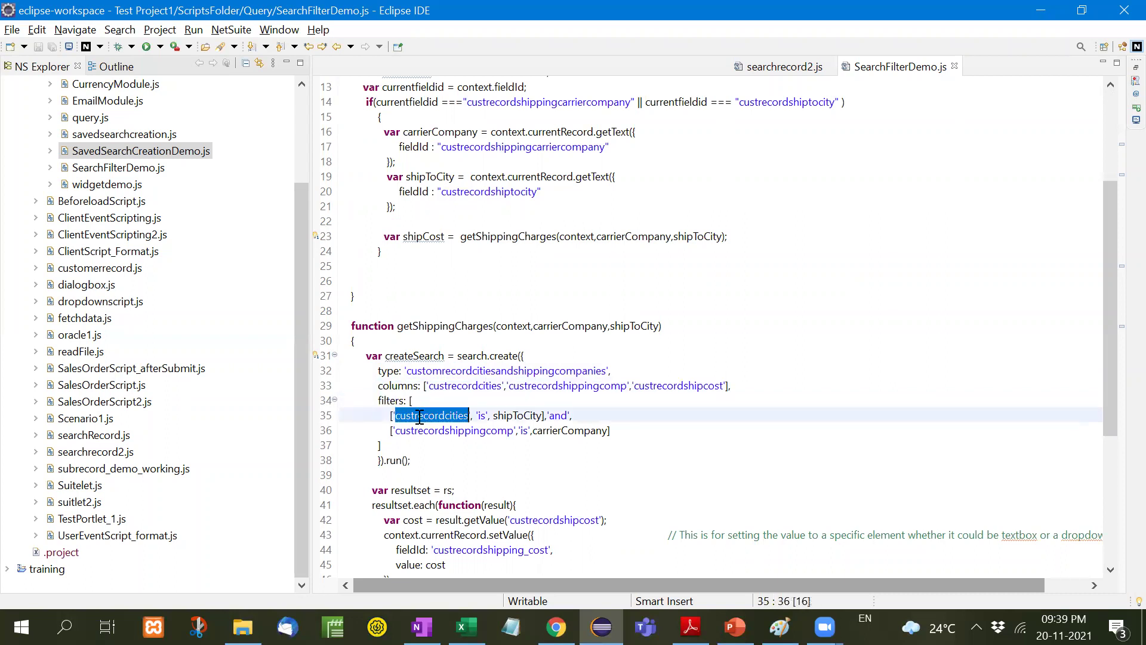
{"action": "double_click", "coordinate": [522, 415]}
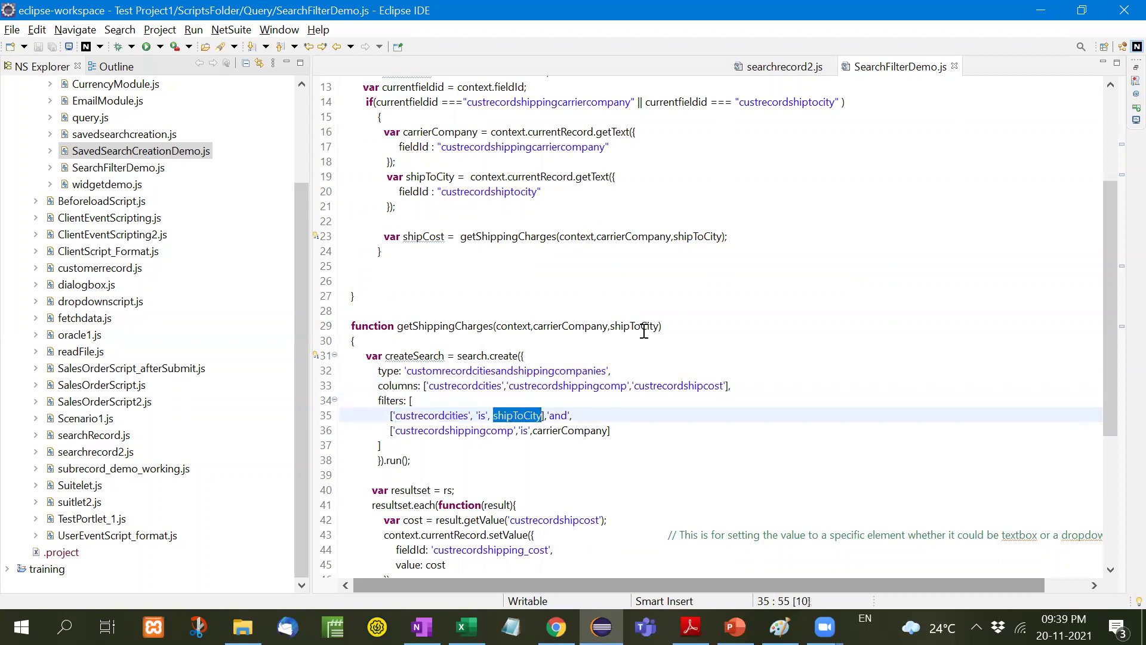
{"action": "double_click", "coordinate": [429, 430]}
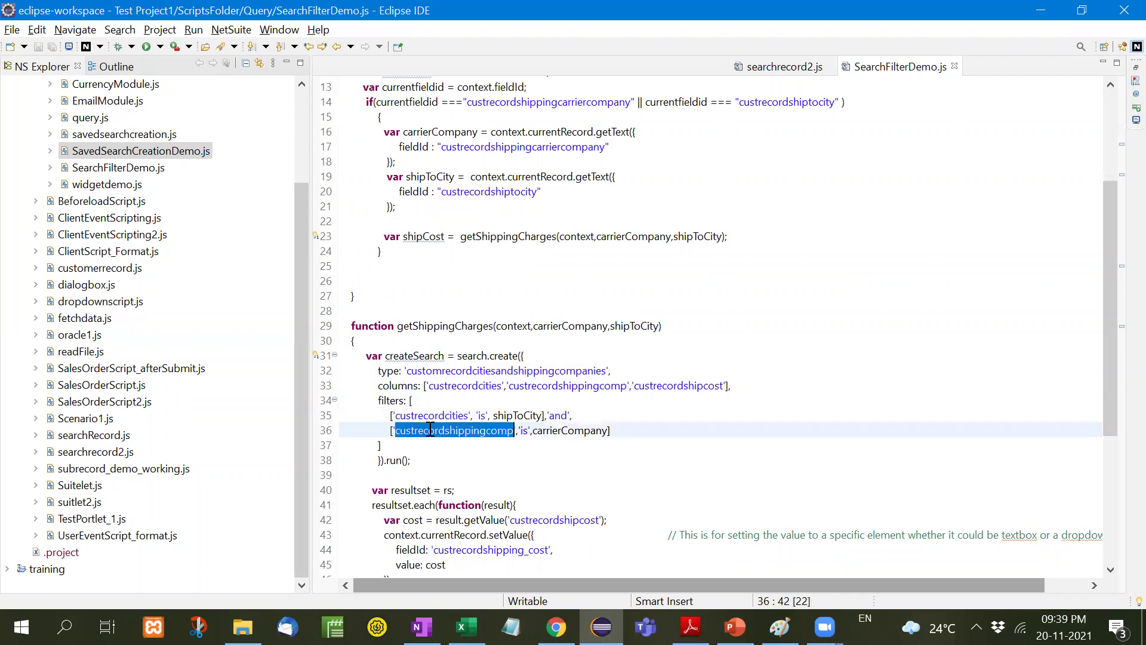
{"action": "double_click", "coordinate": [567, 430]}
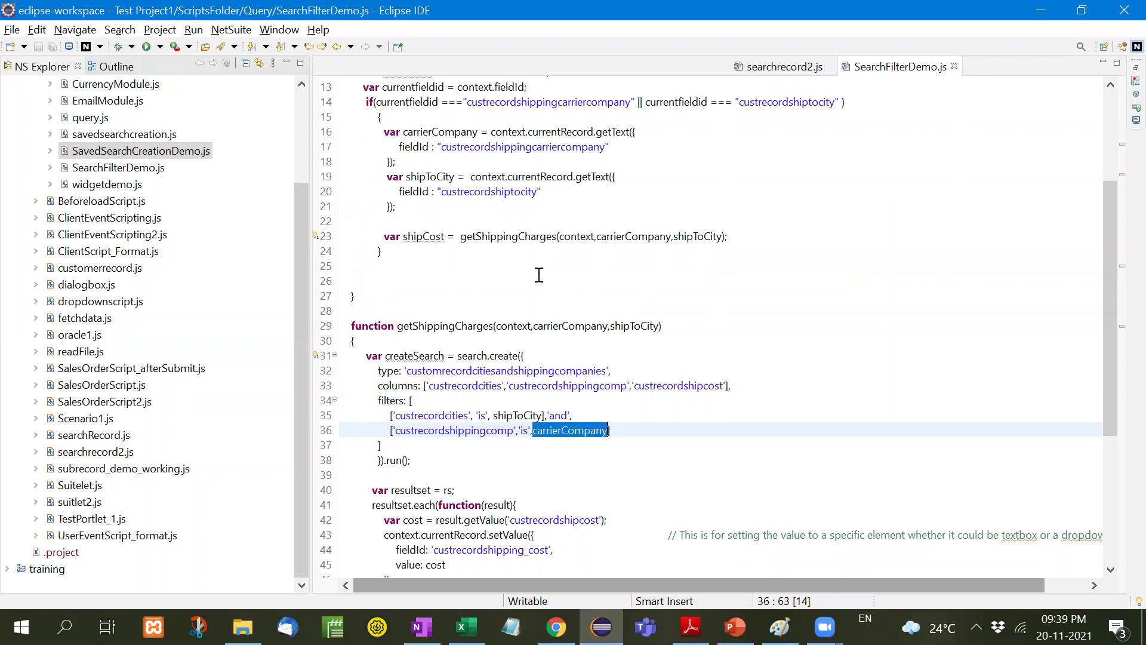
{"action": "left_click", "coordinate": [427, 465]}
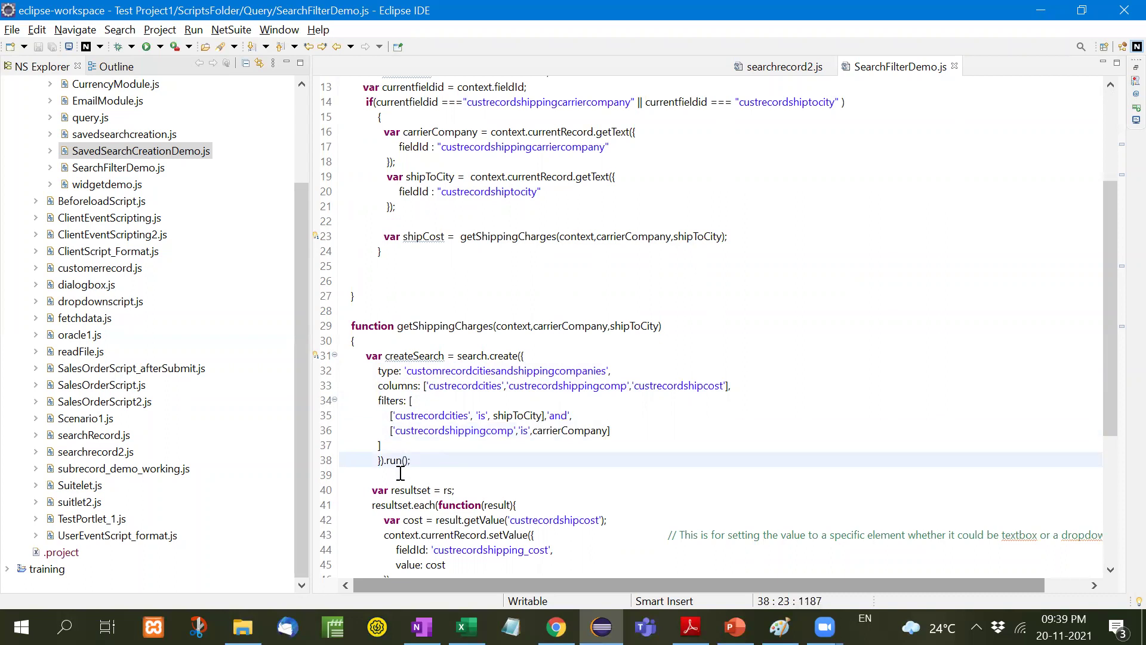
- Replace rs with createSearch; on the resultset line and compare the two variables
{"action": "scroll", "coordinate": [497, 505], "scroll_direction": "down", "scroll_amount": 2}
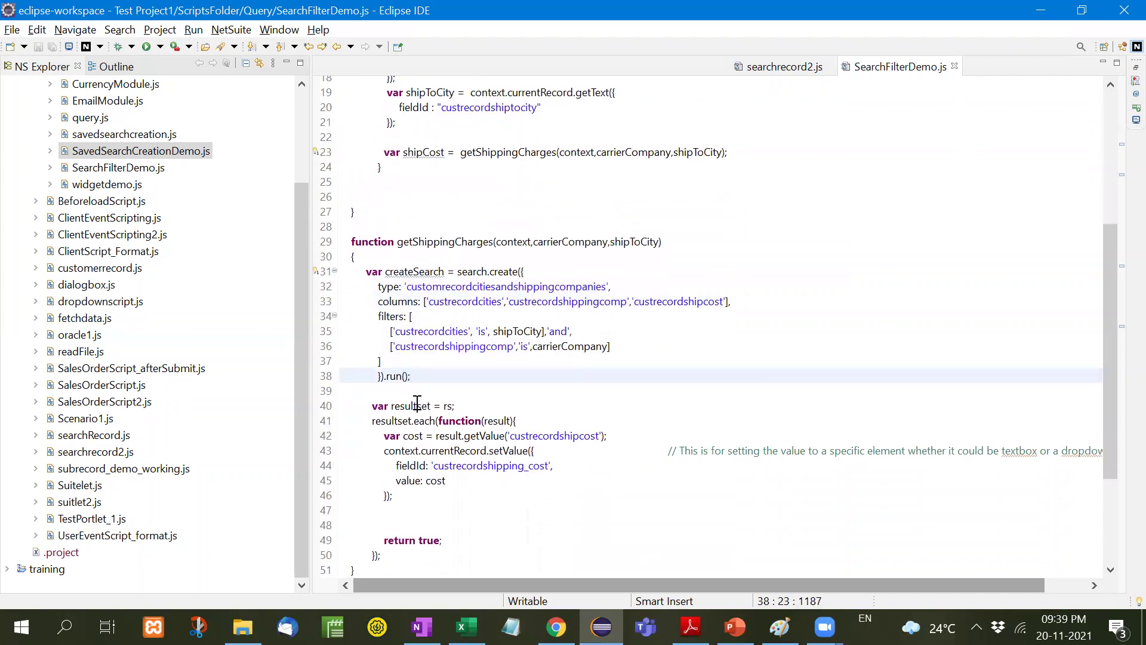
{"action": "double_click", "coordinate": [417, 406]}
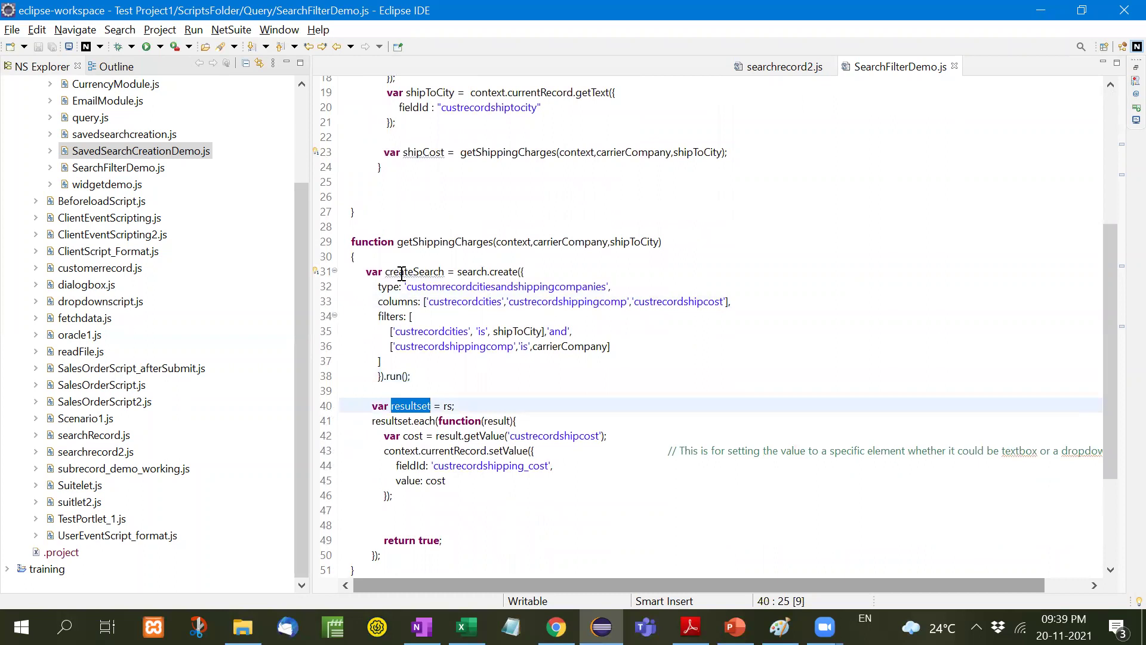
{"action": "double_click", "coordinate": [448, 407]}
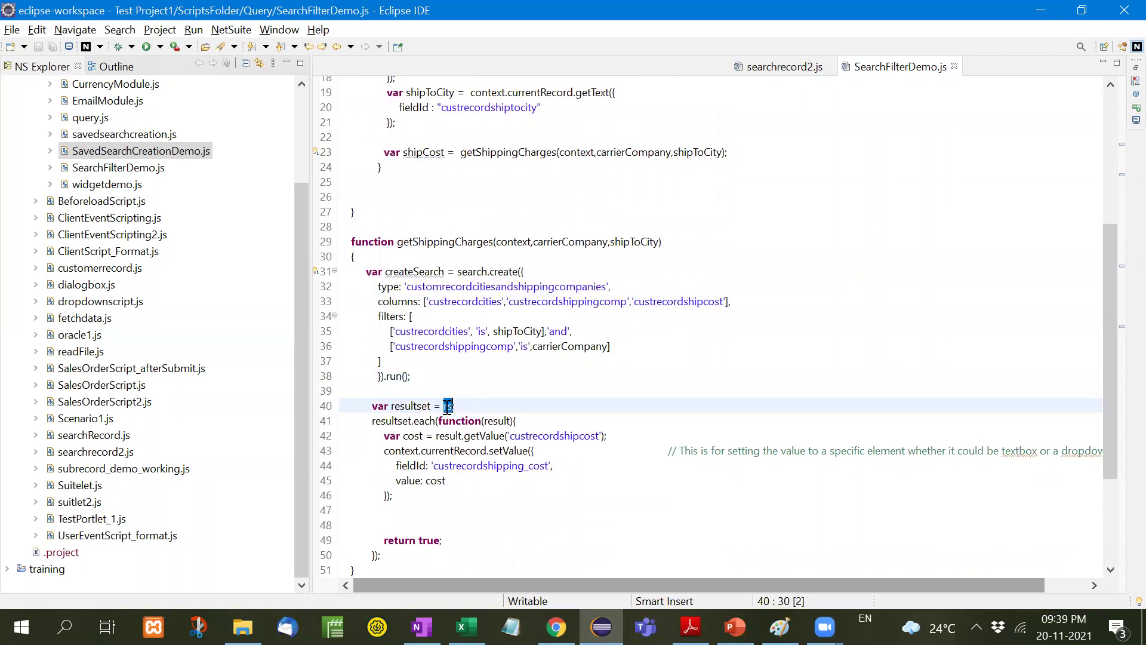
{"action": "type", "text": "createS"}
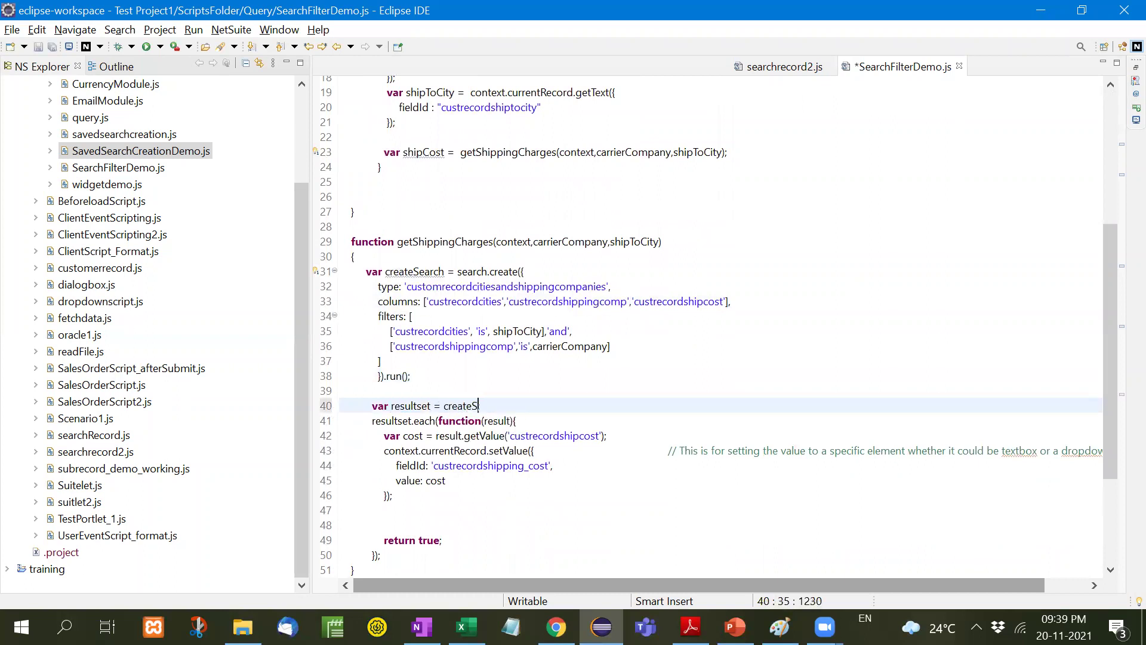
{"action": "type", "text": "earch;"}
{"action": "double_click", "coordinate": [411, 271]}
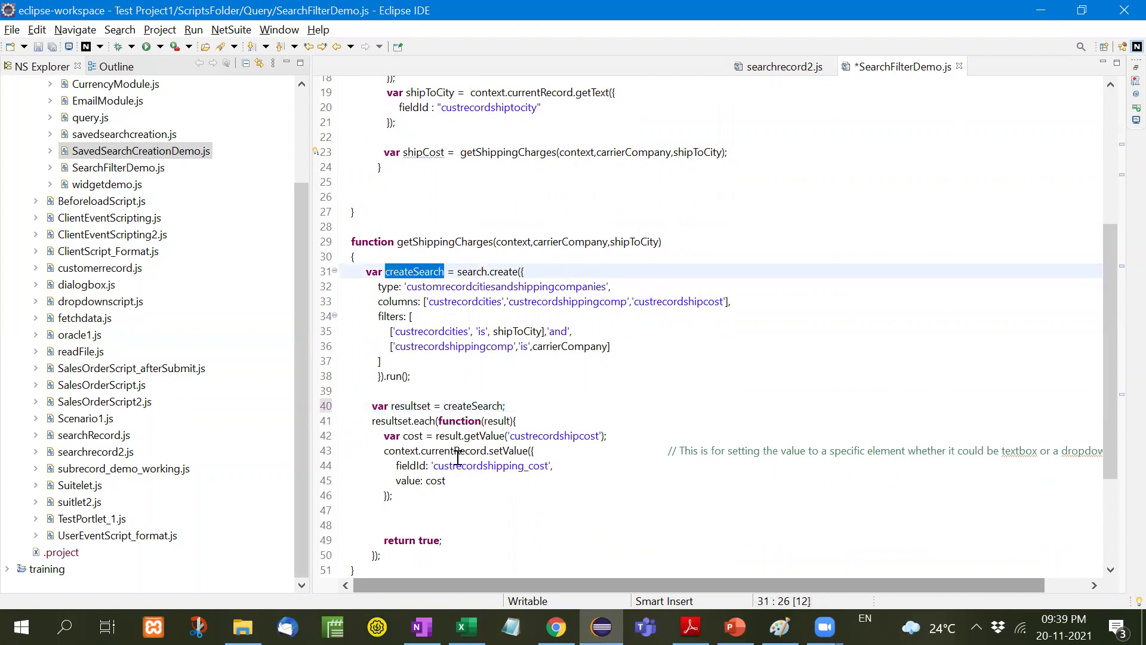
{"action": "double_click", "coordinate": [411, 406]}
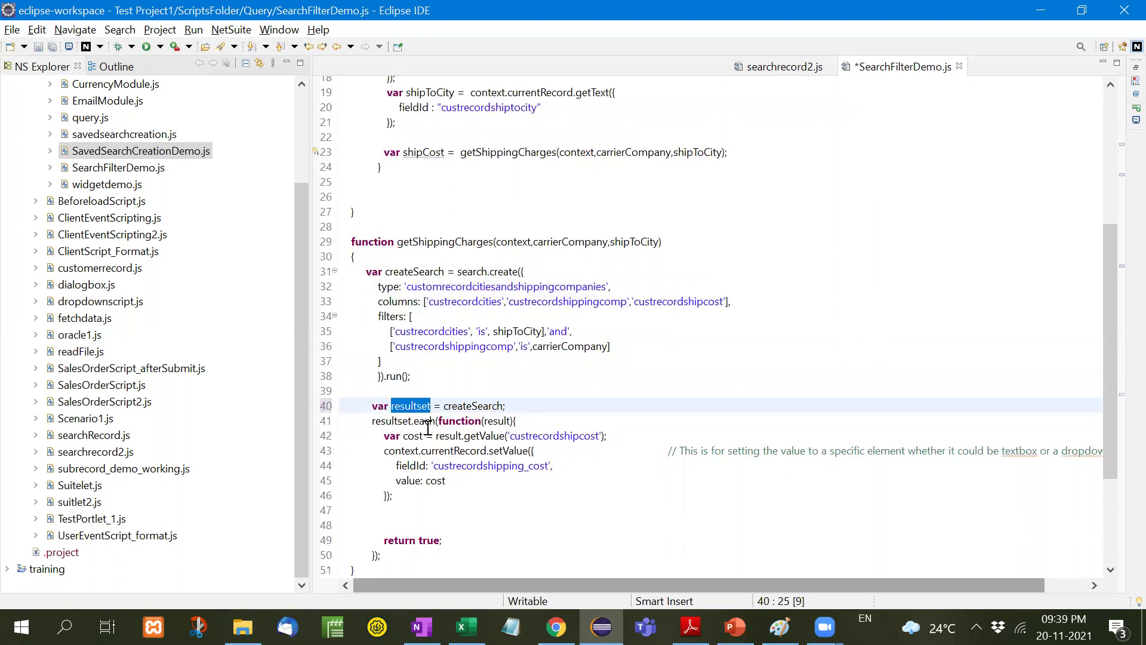
- Trace the each-callback's cost value on line 42 back to the custrecordshipcost search column
{"action": "double_click", "coordinate": [478, 421]}
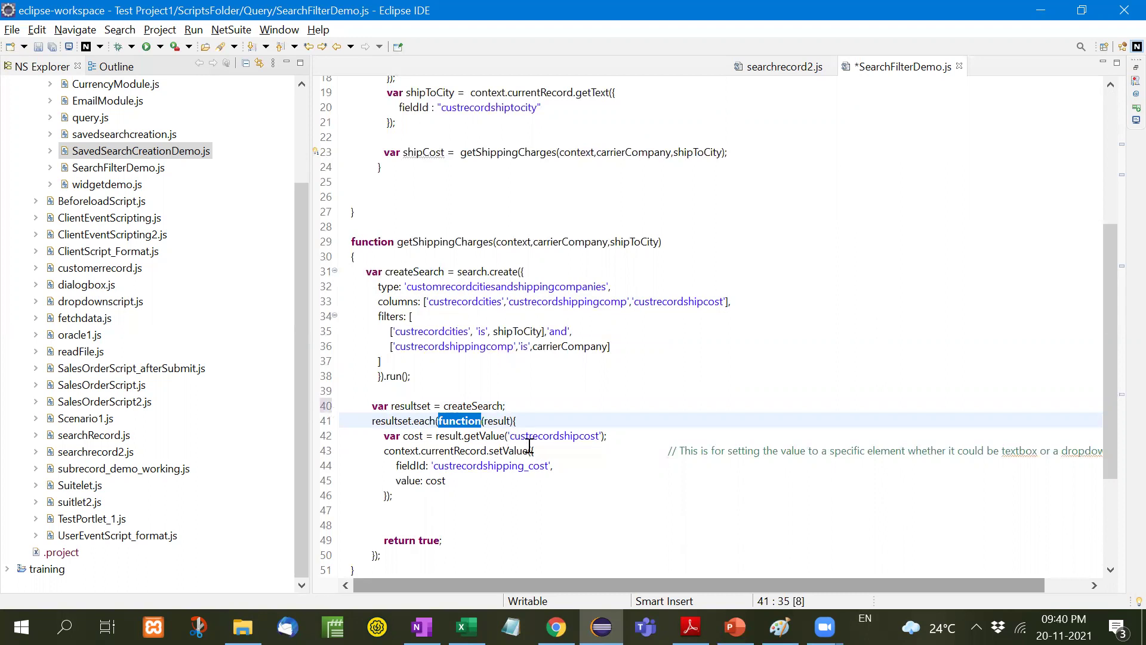
{"action": "left_click", "coordinate": [500, 421]}
{"action": "double_click", "coordinate": [500, 421]}
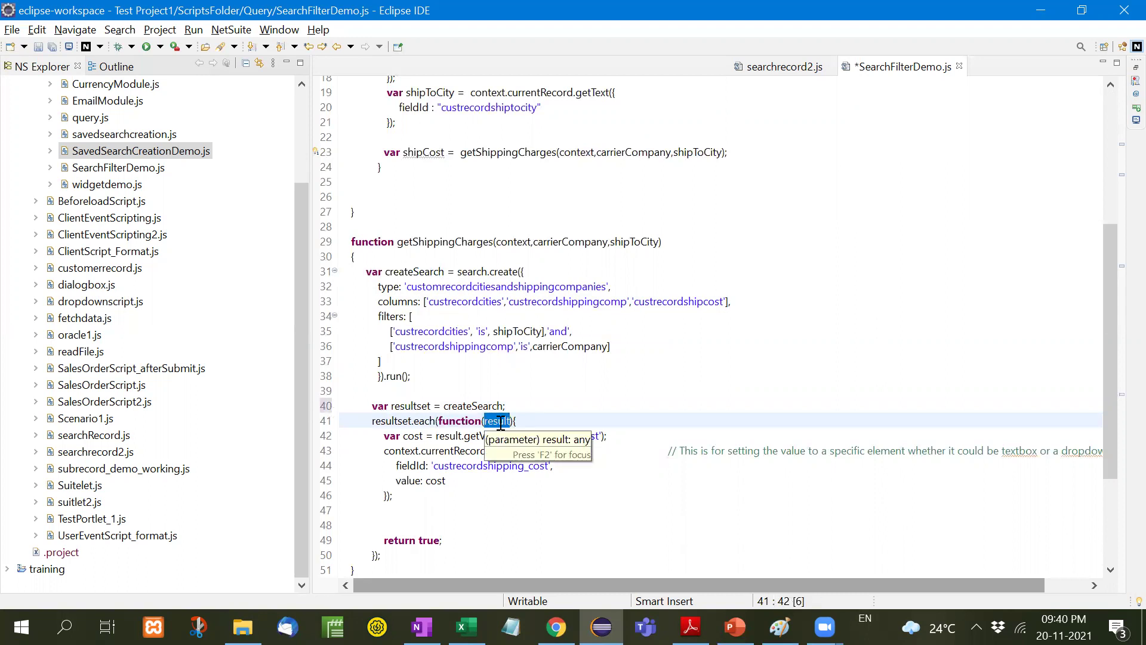
{"action": "double_click", "coordinate": [413, 436]}
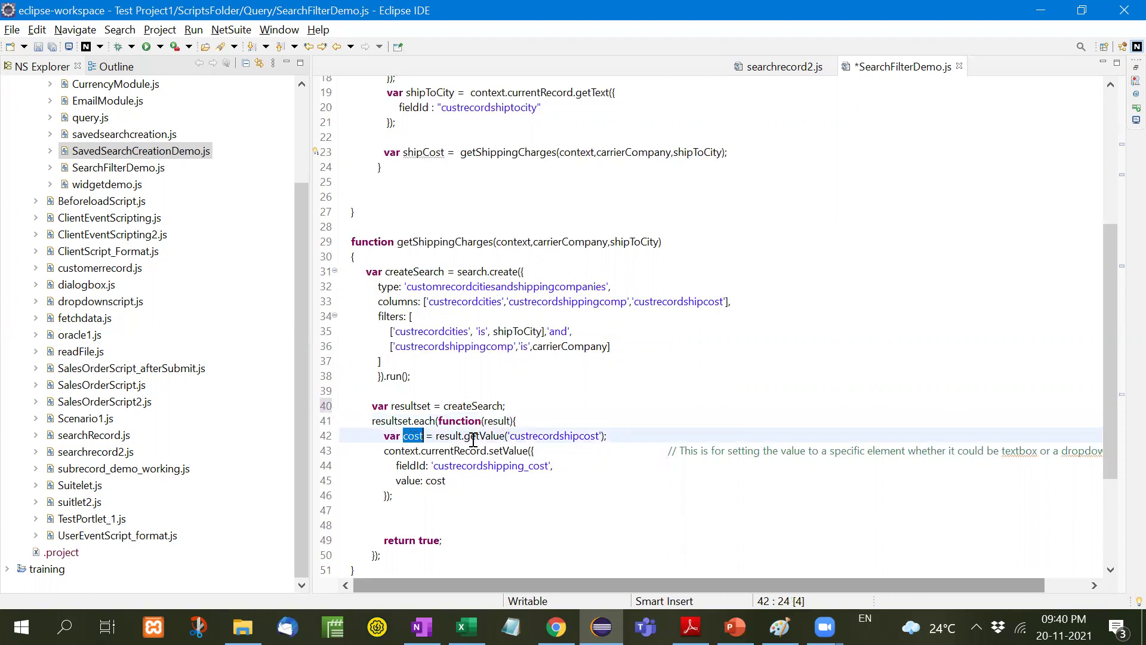
{"action": "left_click", "coordinate": [525, 436]}
{"action": "double_click", "coordinate": [526, 436]}
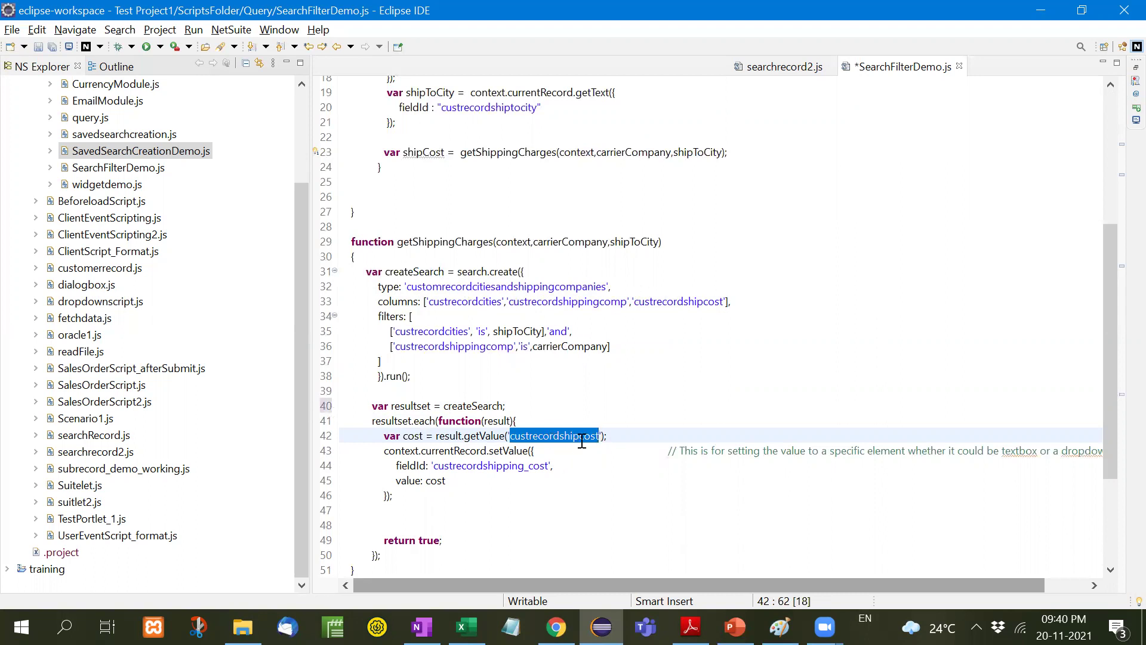
{"action": "double_click", "coordinate": [694, 303]}
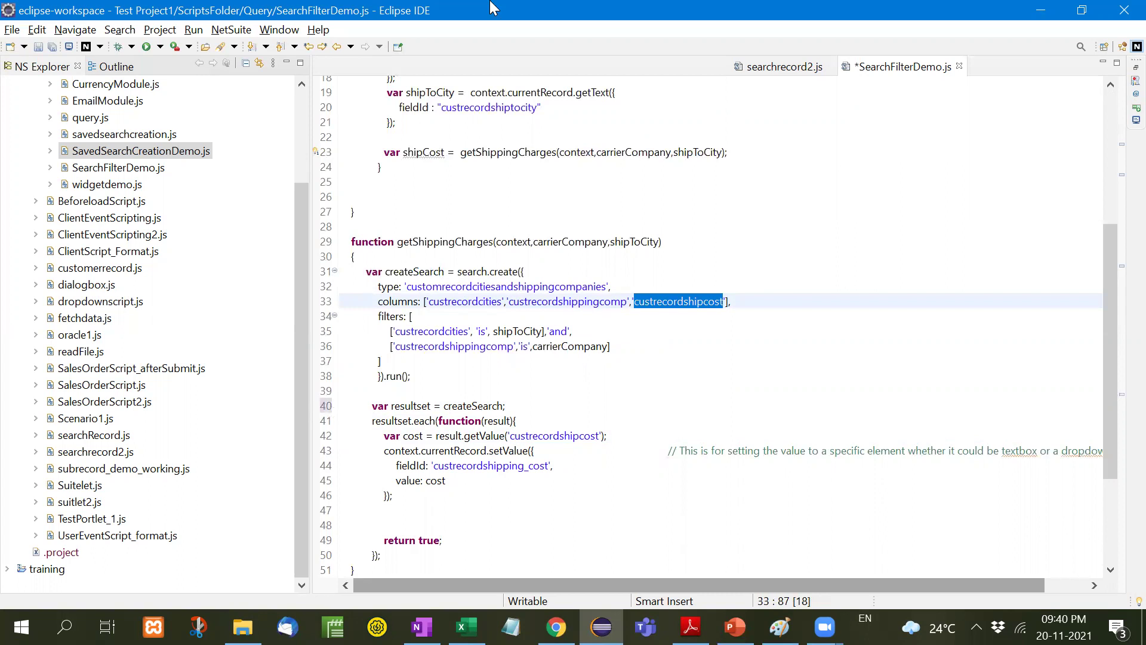
{"action": "key", "text": "alt+Tab"}
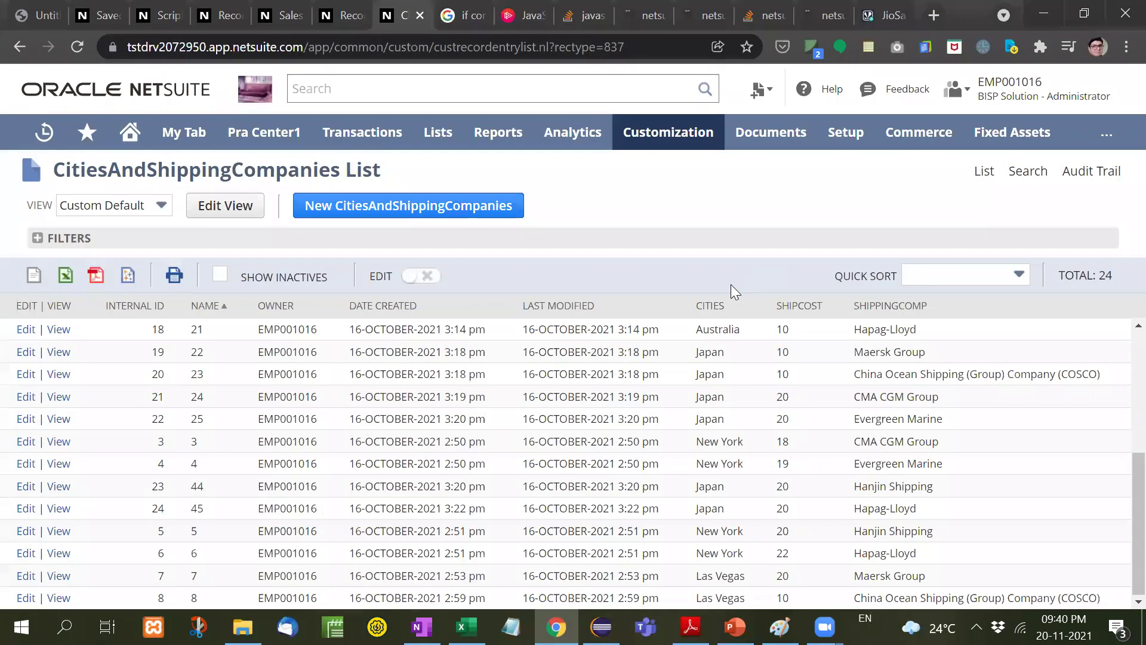
- On a new CitiesAndShippingCompanies record, view SHIPCOST's field help showing ID custrecordshipcost
{"action": "left_click", "coordinate": [378, 207]}
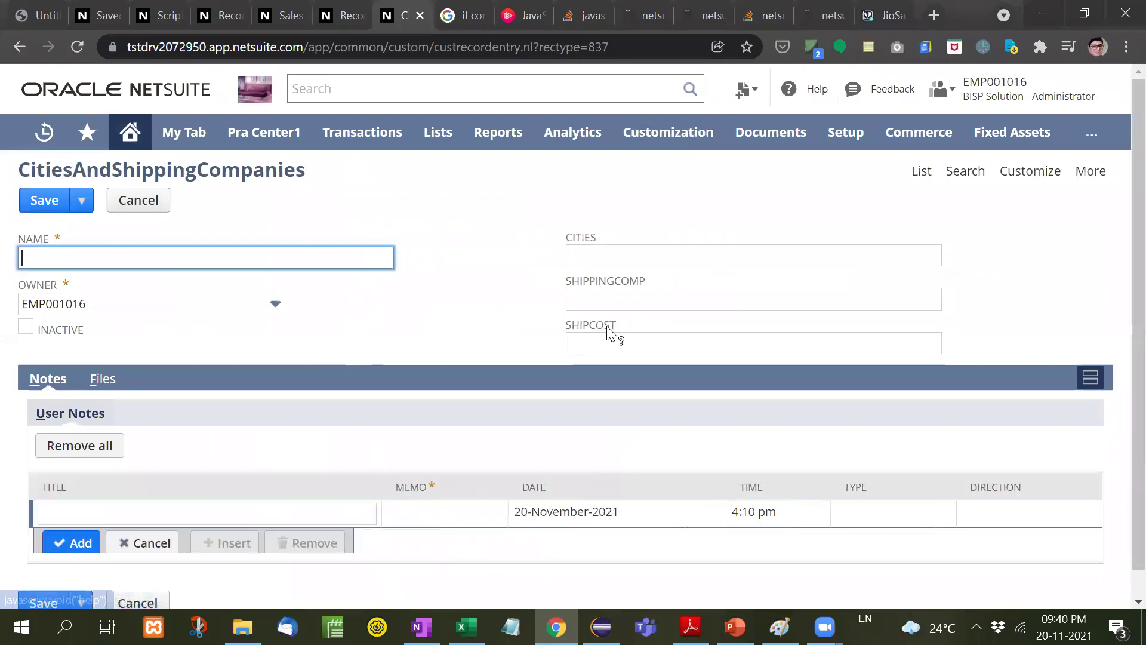
{"action": "left_click", "coordinate": [608, 328]}
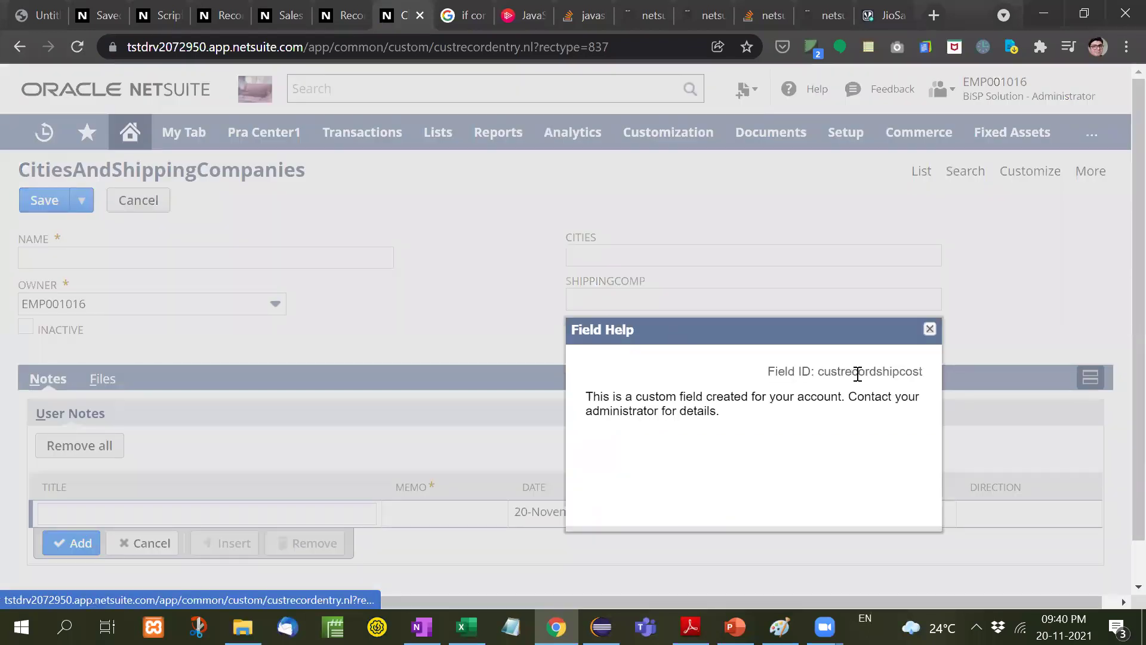
{"action": "double_click", "coordinate": [858, 373]}
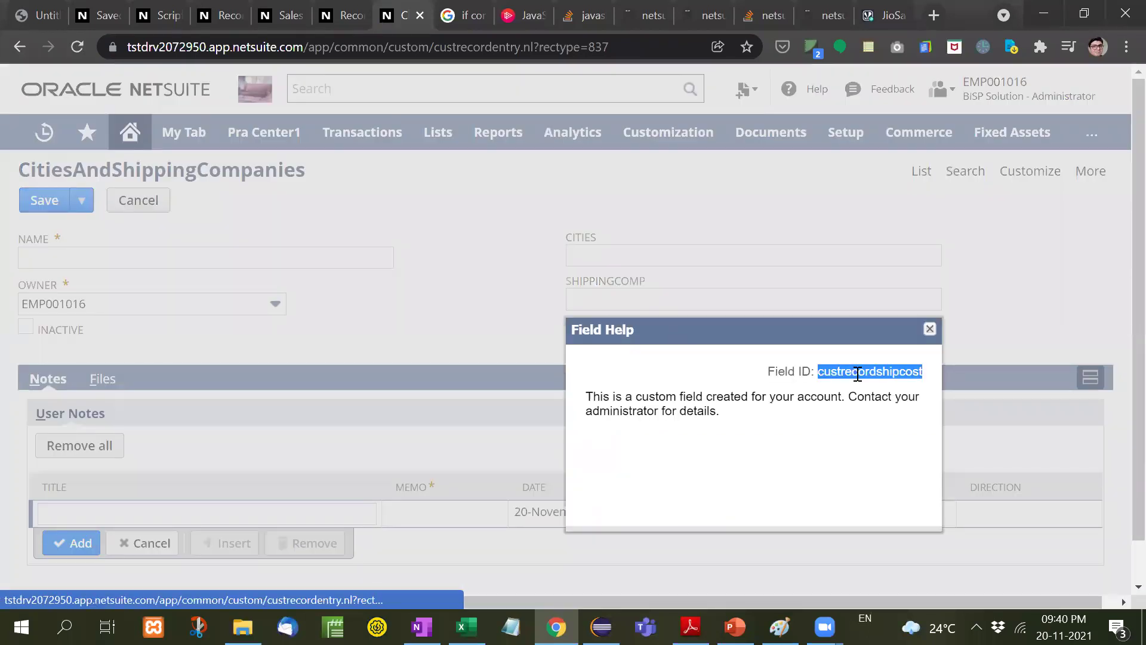
{"action": "left_click", "coordinate": [929, 328]}
- Match custrecordshipcost in line 42's getValue to the search columns on line 33
{"action": "left_click", "coordinate": [601, 626]}
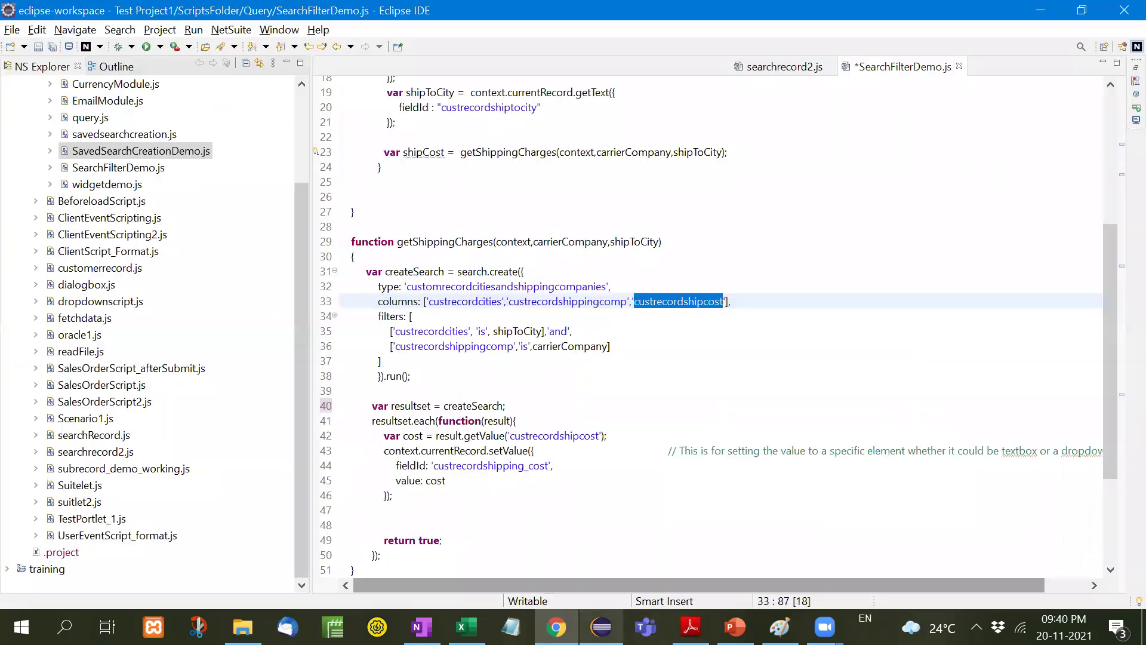
{"action": "double_click", "coordinate": [552, 435]}
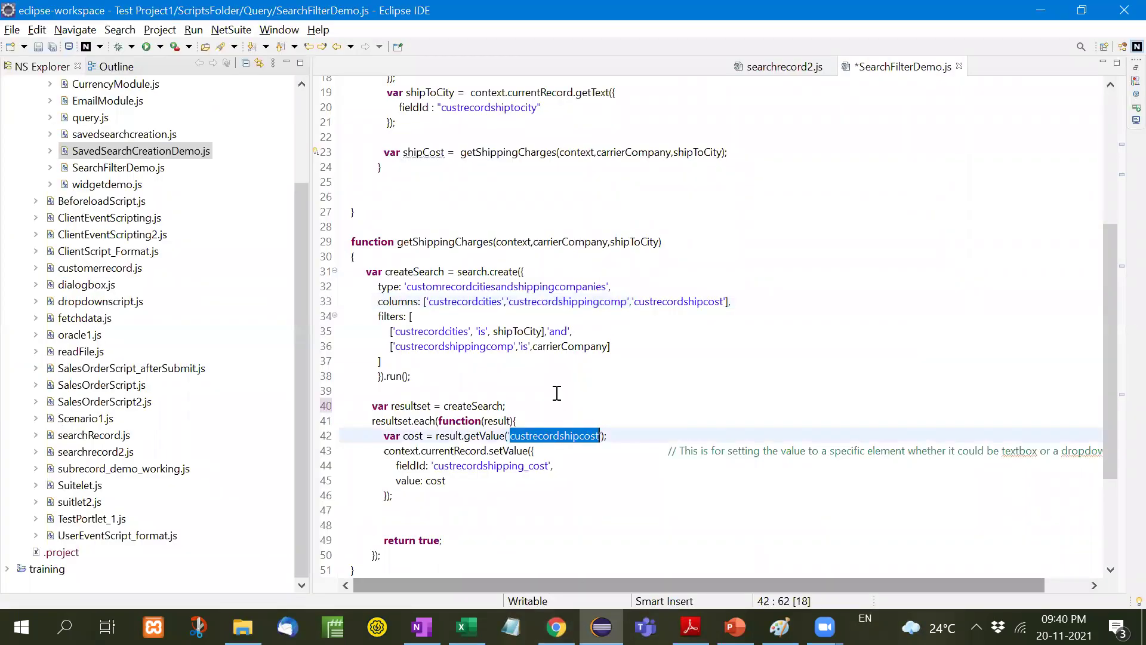
{"action": "left_click", "coordinate": [430, 301]}
{"action": "left_click_drag", "start_coordinate": [430, 301], "coordinate": [612, 301]}
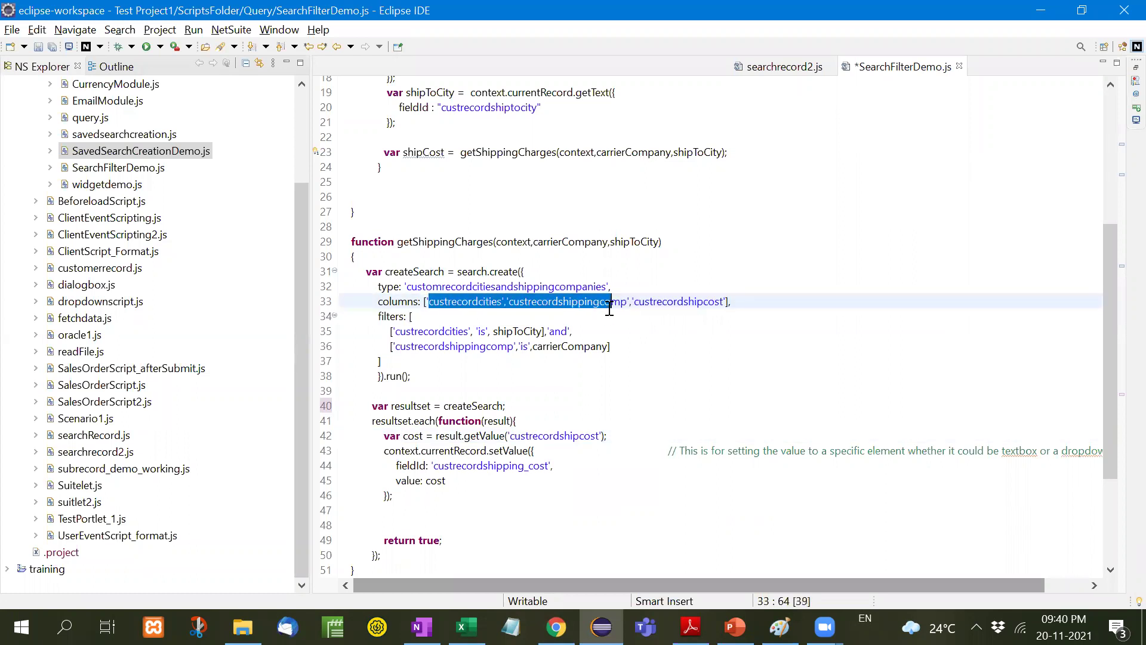
{"action": "double_click", "coordinate": [572, 435]}
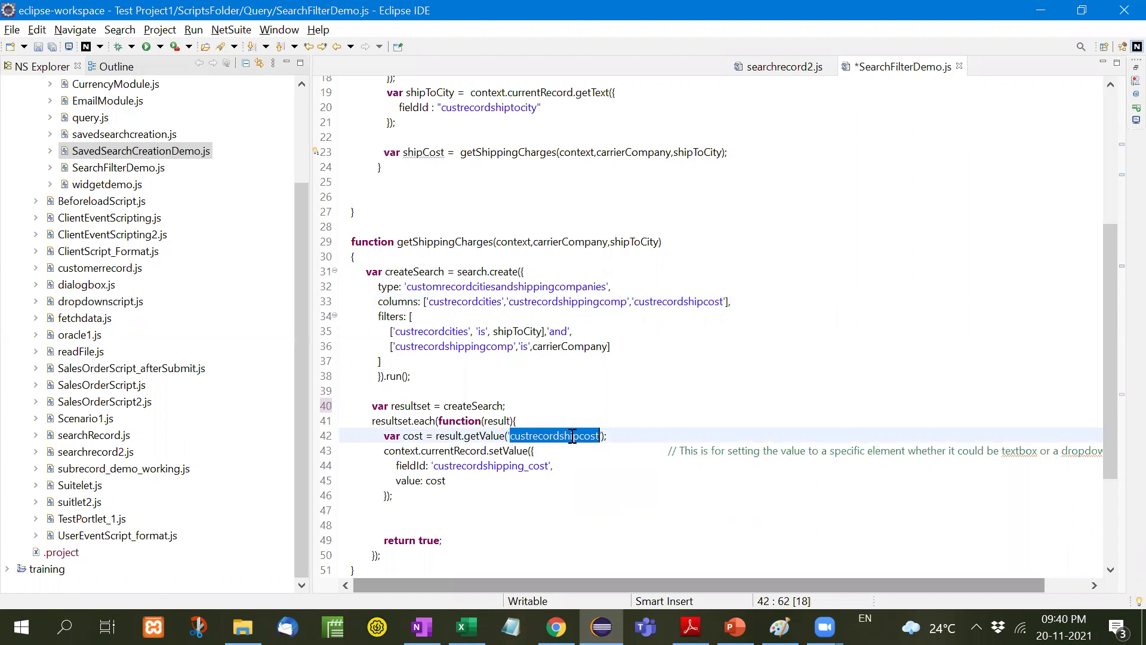
- Follow cost into the line 43 setValue call targeting the custrecordshipping_cost field
{"action": "double_click", "coordinate": [413, 436]}
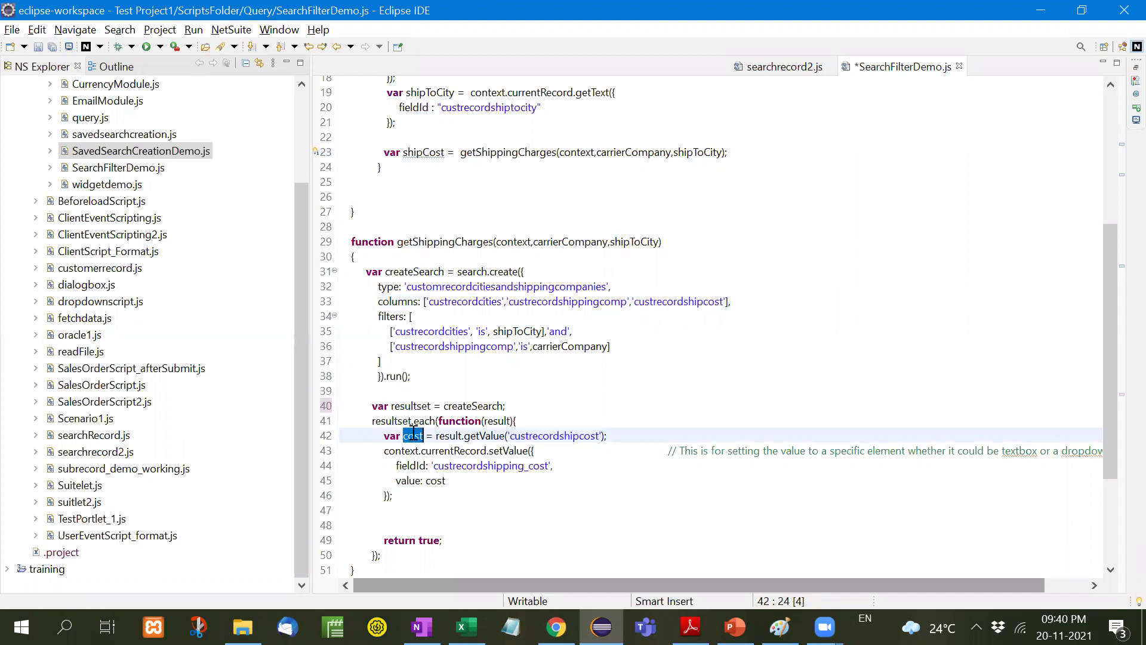
{"action": "double_click", "coordinate": [513, 450]}
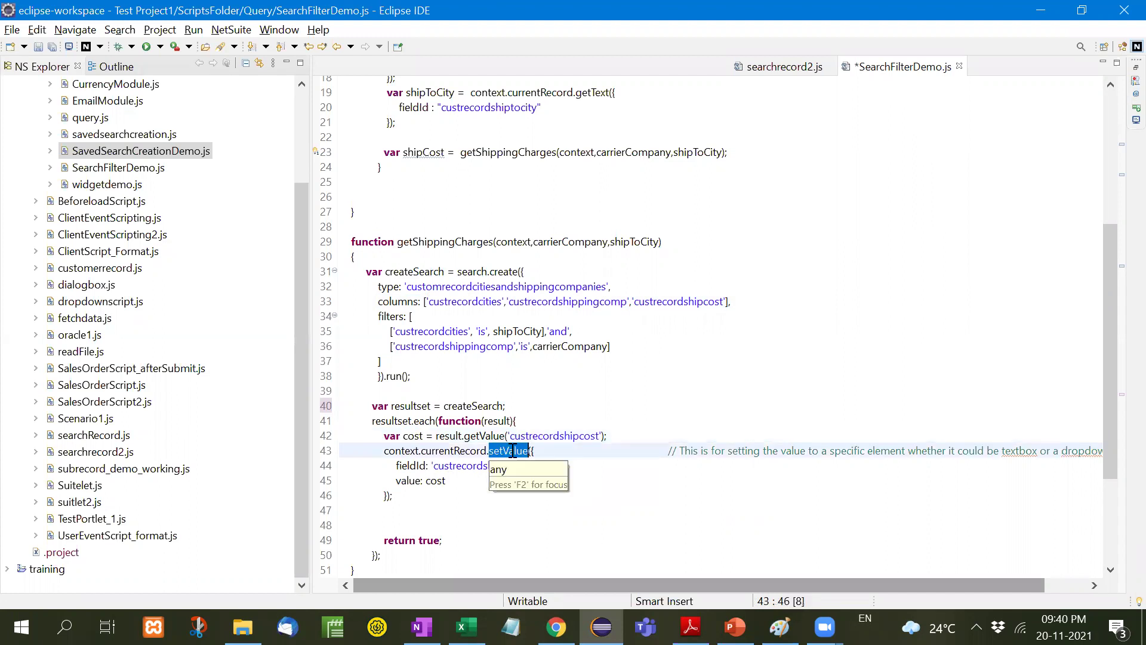
{"action": "double_click", "coordinate": [454, 466]}
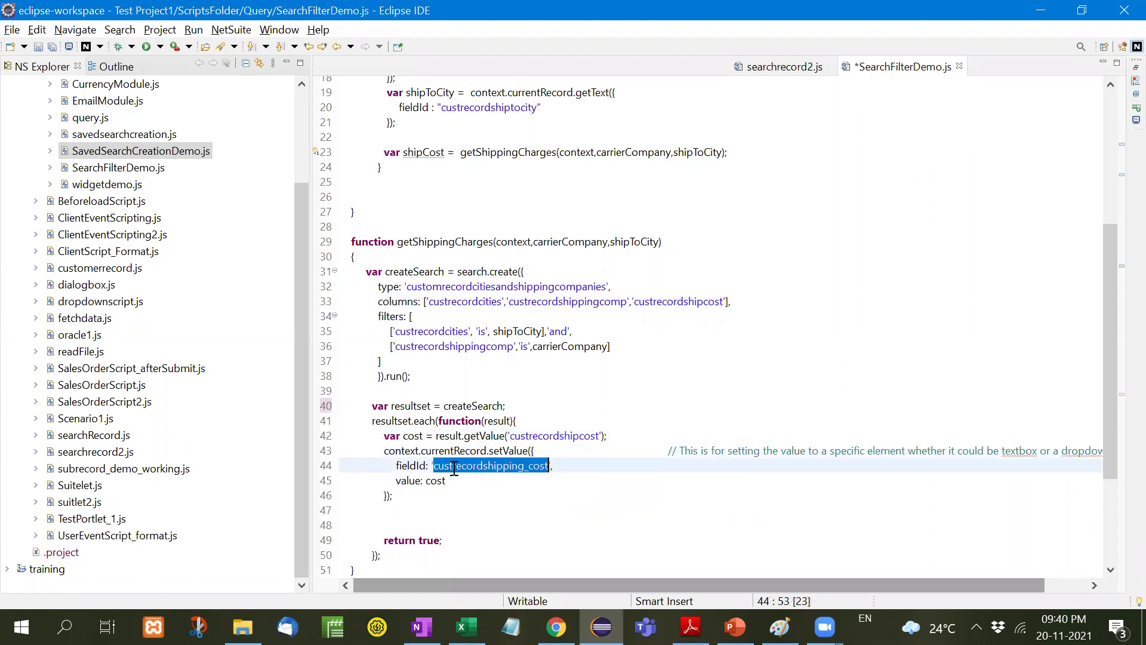
- View Shipping Cost's field help on the Sales Order Form, confirming ID custrecordshipping_cost
{"action": "key", "text": "alt+Tab"}
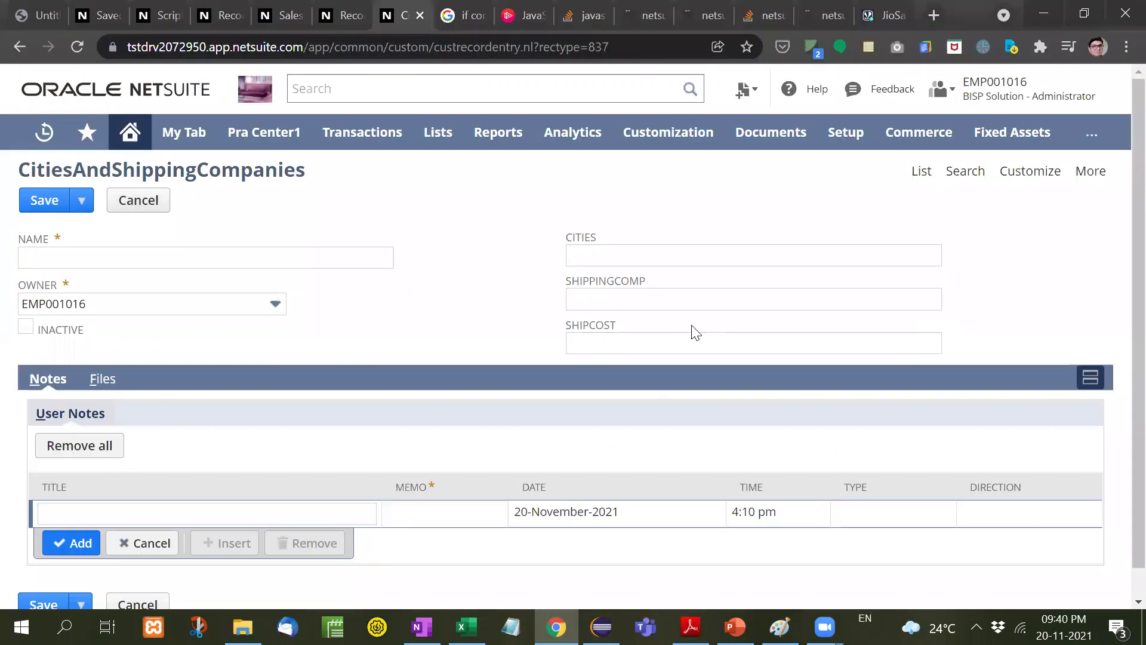
{"action": "left_click", "coordinate": [285, 17]}
{"action": "left_click", "coordinate": [775, 282]}
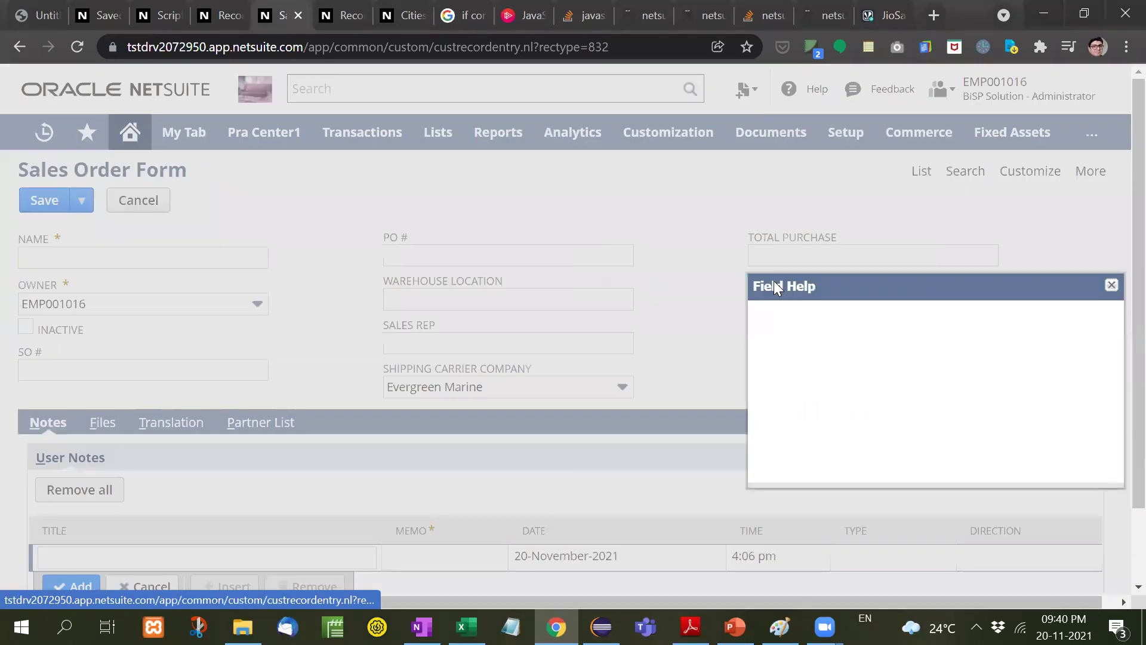
{"action": "left_click", "coordinate": [1111, 285]}
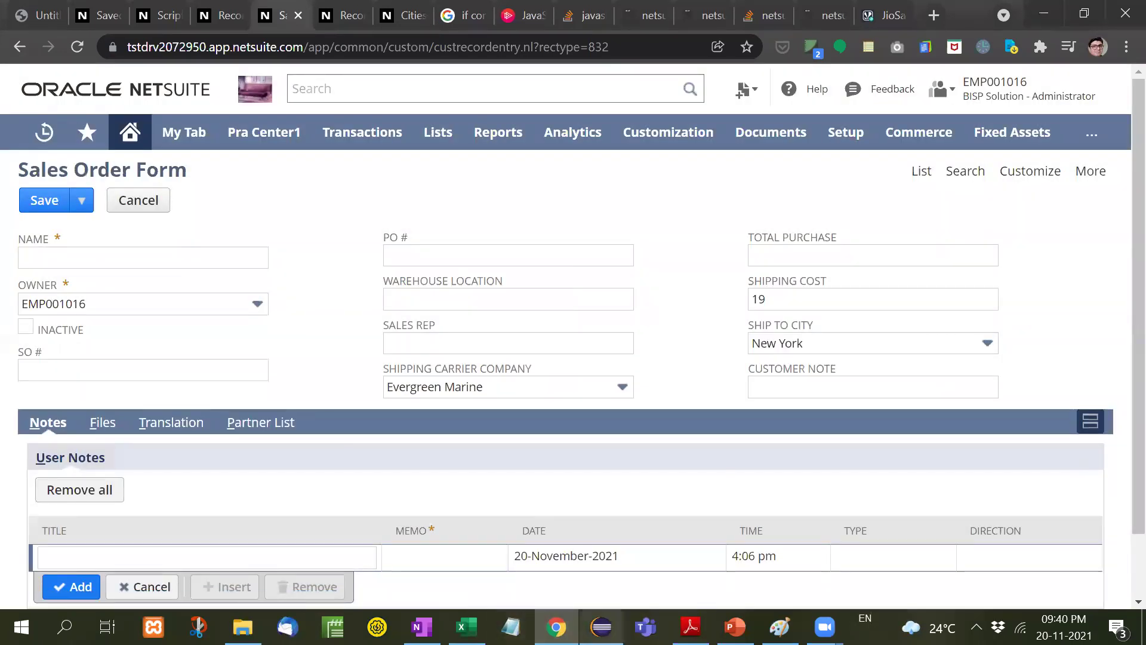
{"action": "left_click", "coordinate": [602, 627]}
- Review script lines 44, 45 and 49, then return to the form showing Shipping Cost 19
{"action": "left_click", "coordinate": [519, 466]}
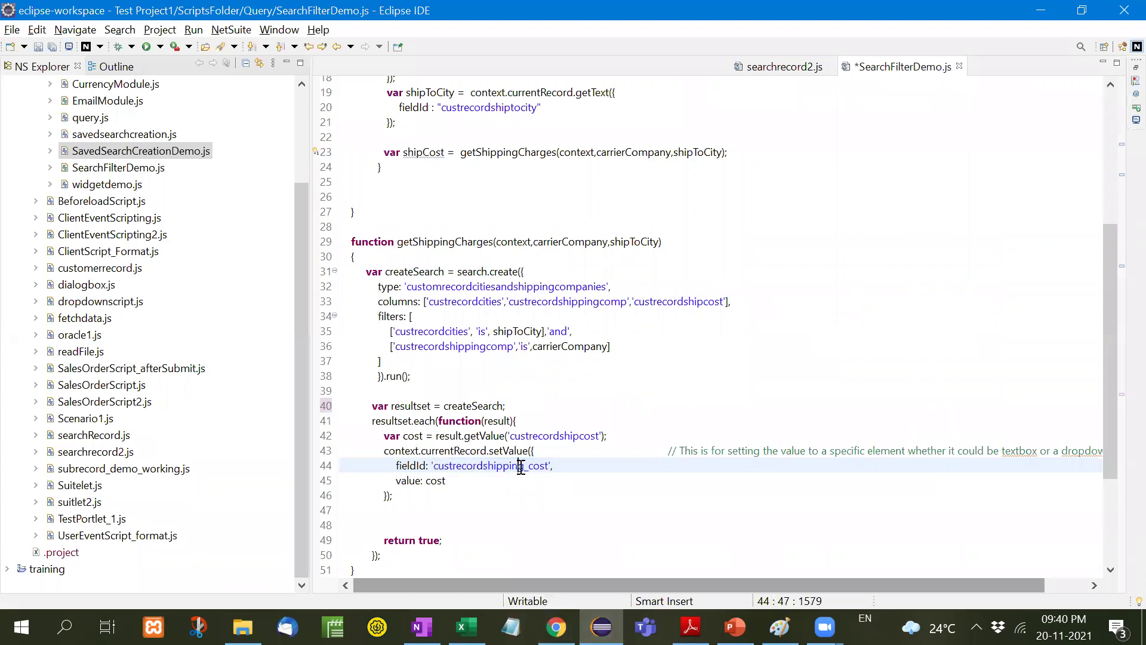
{"action": "left_click", "coordinate": [448, 480]}
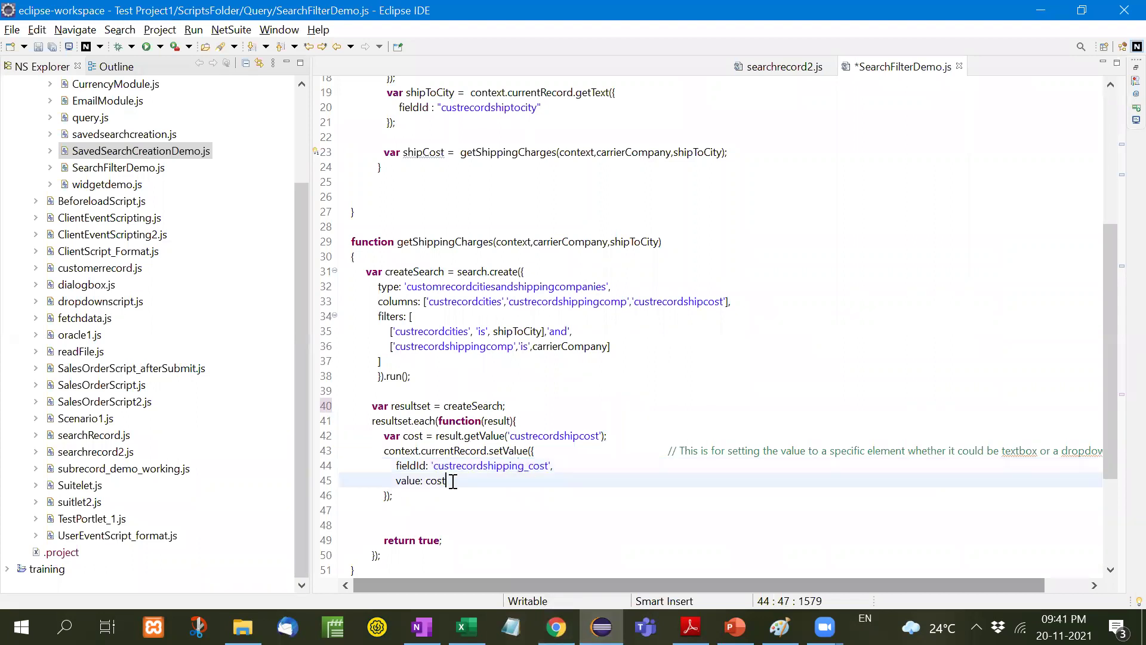
{"action": "left_click", "coordinate": [469, 542]}
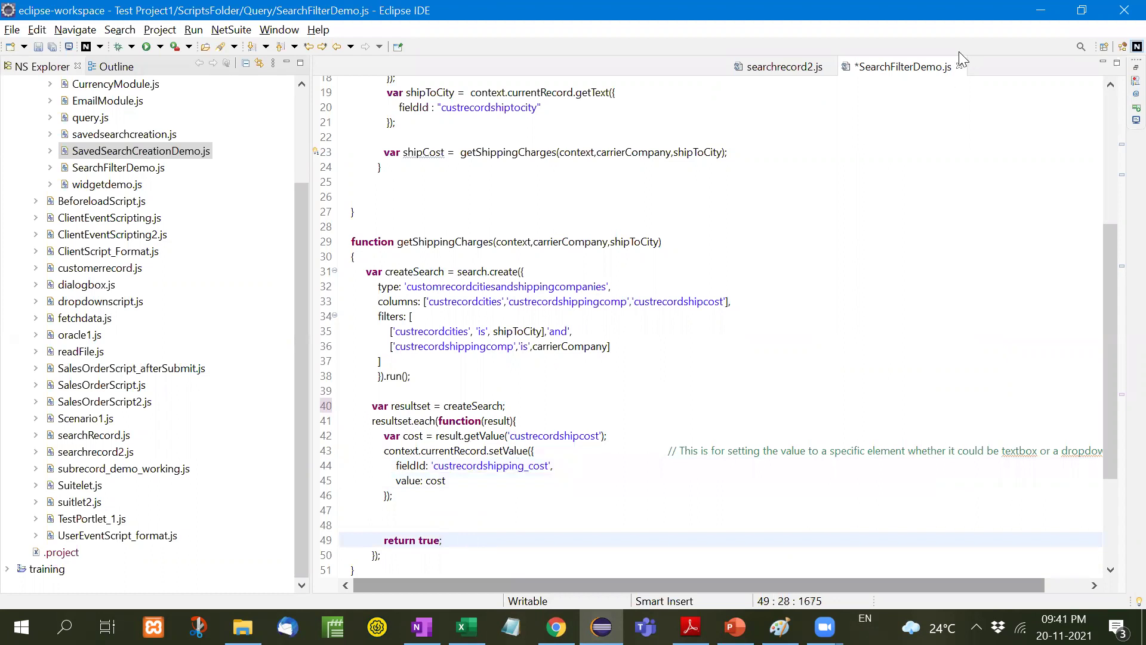
{"action": "left_click", "coordinate": [1040, 10]}
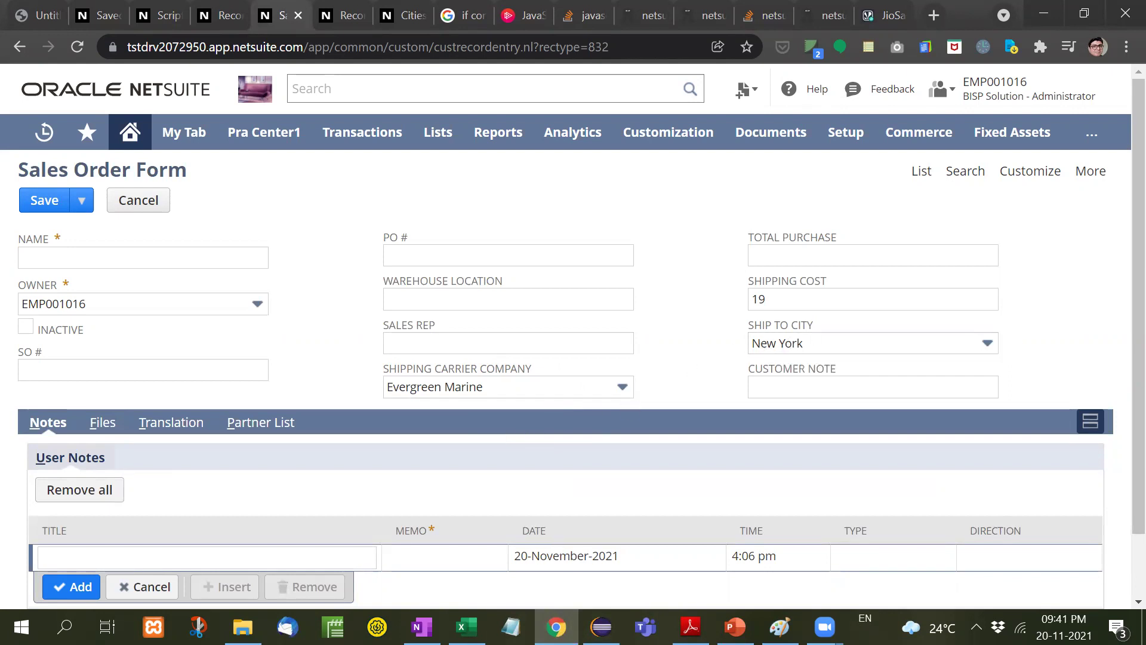
- Highlight the createSearch variable, then review NetSuite's CitiesAndShippingCompanies list of 24 records
{"action": "key", "text": "alt+Tab"}
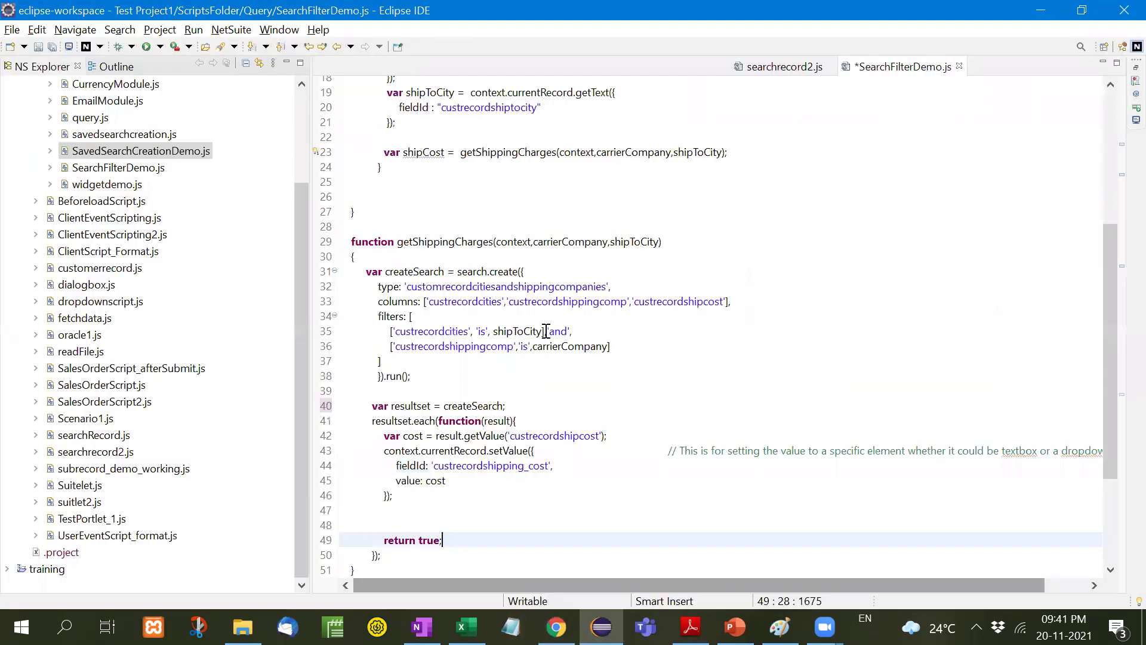
{"action": "double_click", "coordinate": [433, 272]}
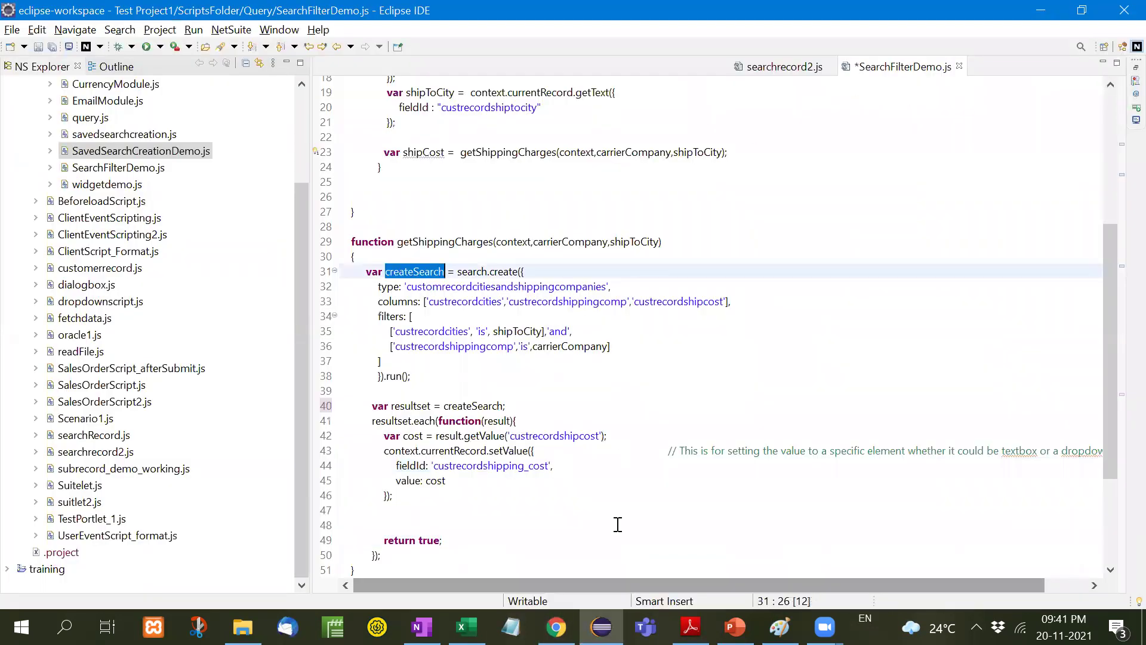
{"action": "left_click", "coordinate": [556, 626]}
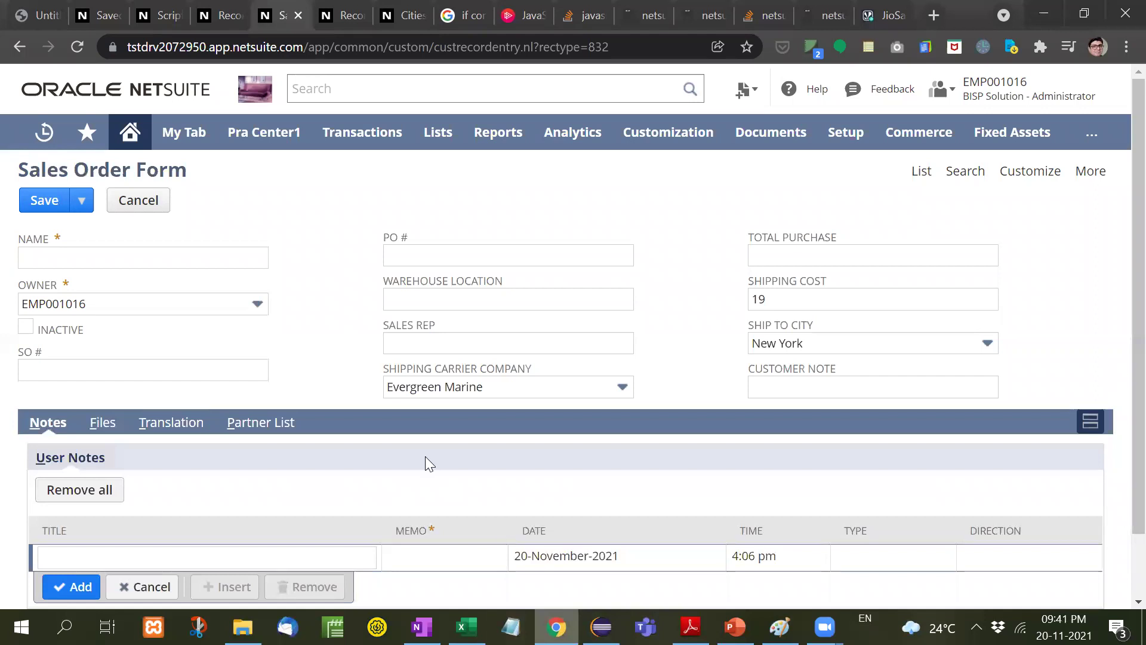
{"action": "left_click", "coordinate": [391, 16]}
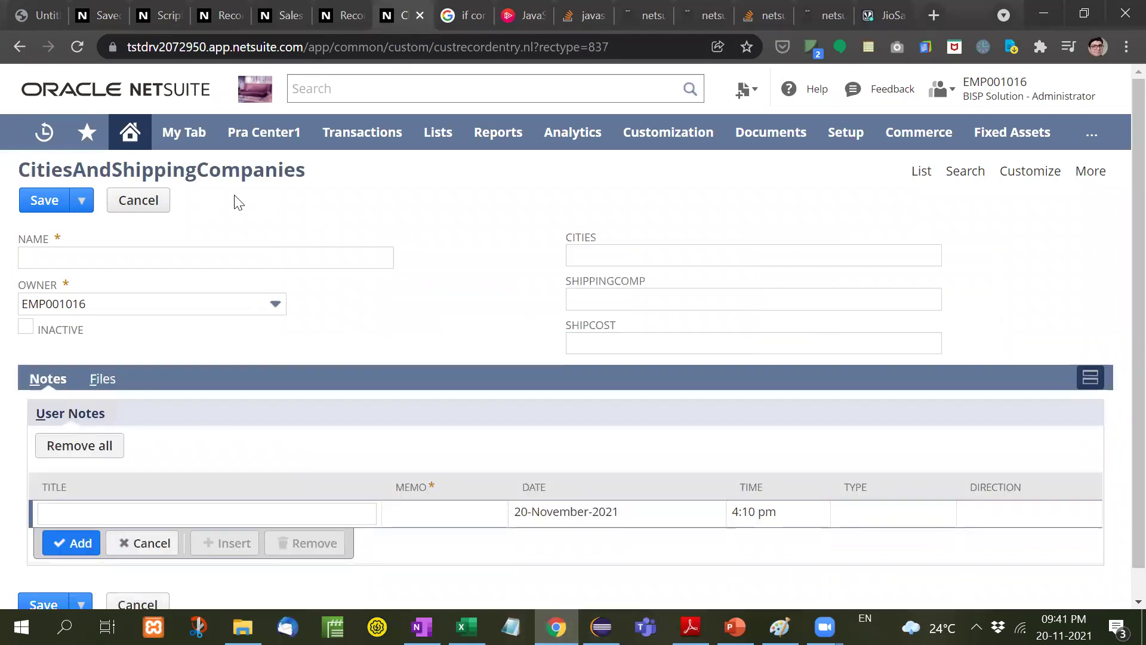
{"action": "left_click", "coordinate": [921, 173]}
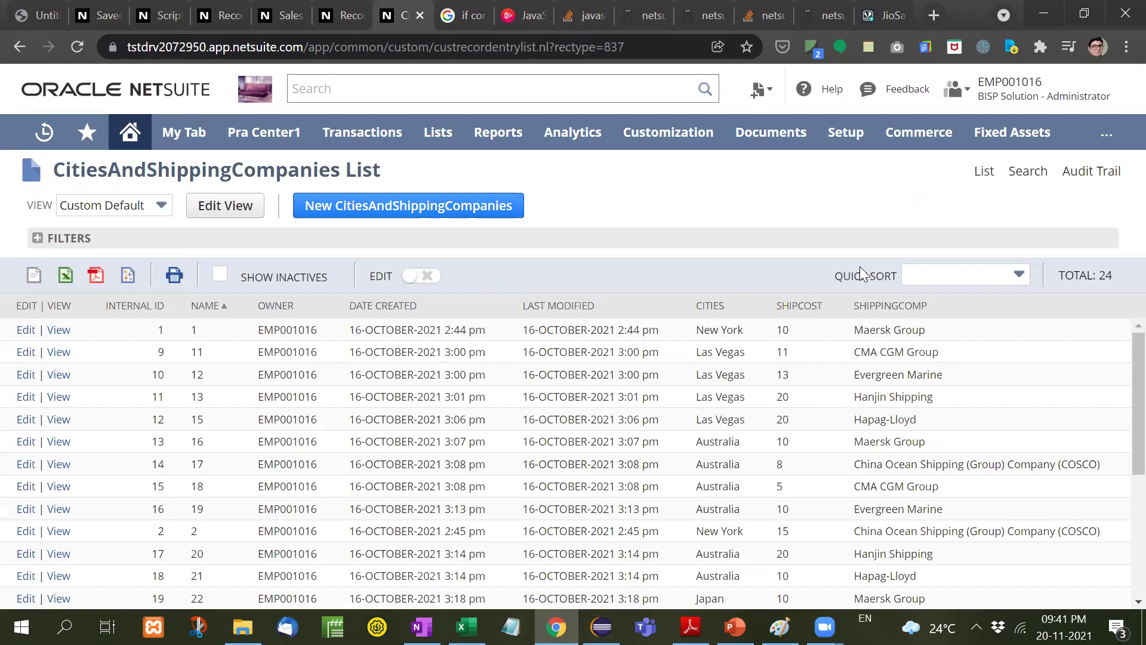
{"action": "left_click", "coordinate": [601, 627]}
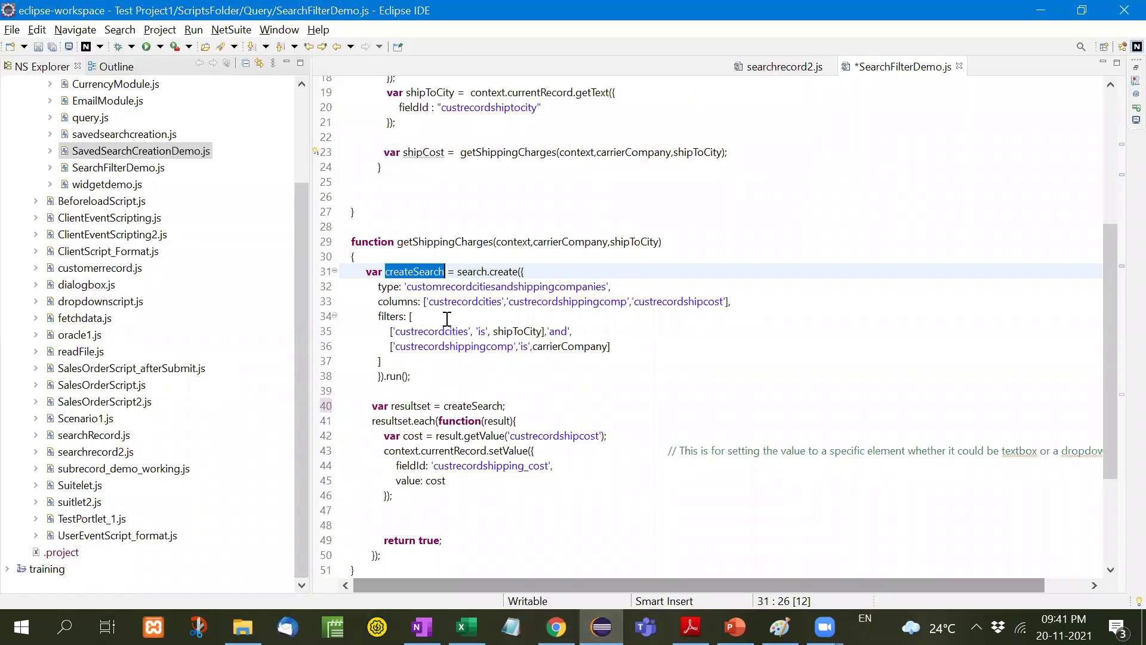
- Highlight the customrecordcitiesandshippingcompanies record type on line 32, then show the 'How to apply Filters on Records' slide
{"action": "double_click", "coordinate": [450, 285]}
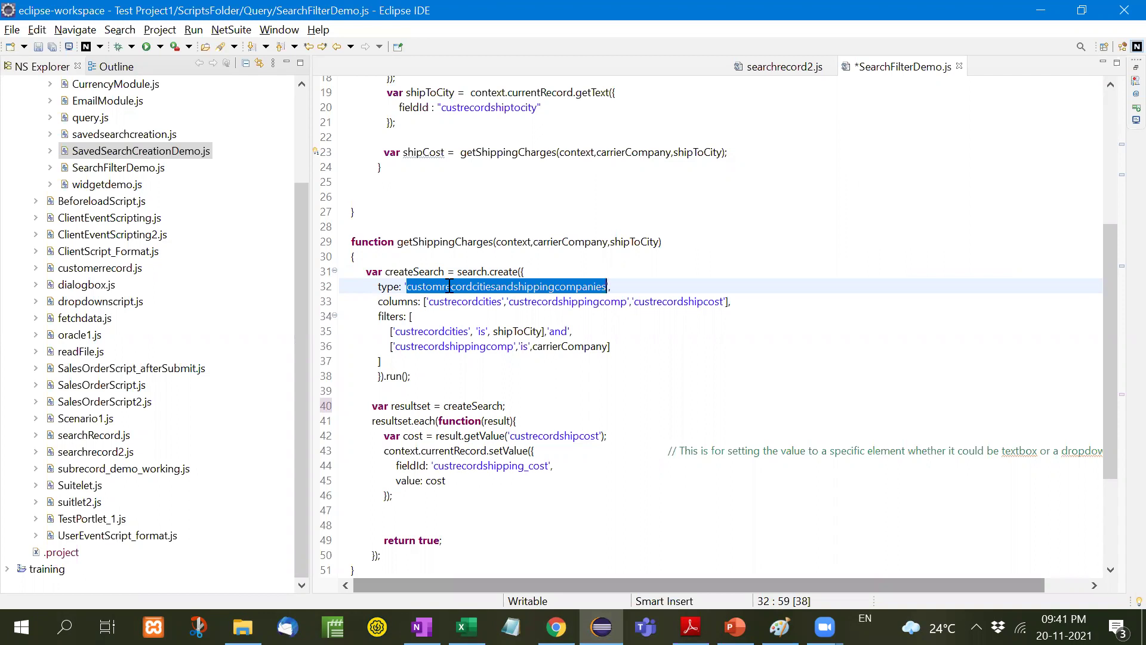
{"action": "left_click", "coordinate": [558, 450]}
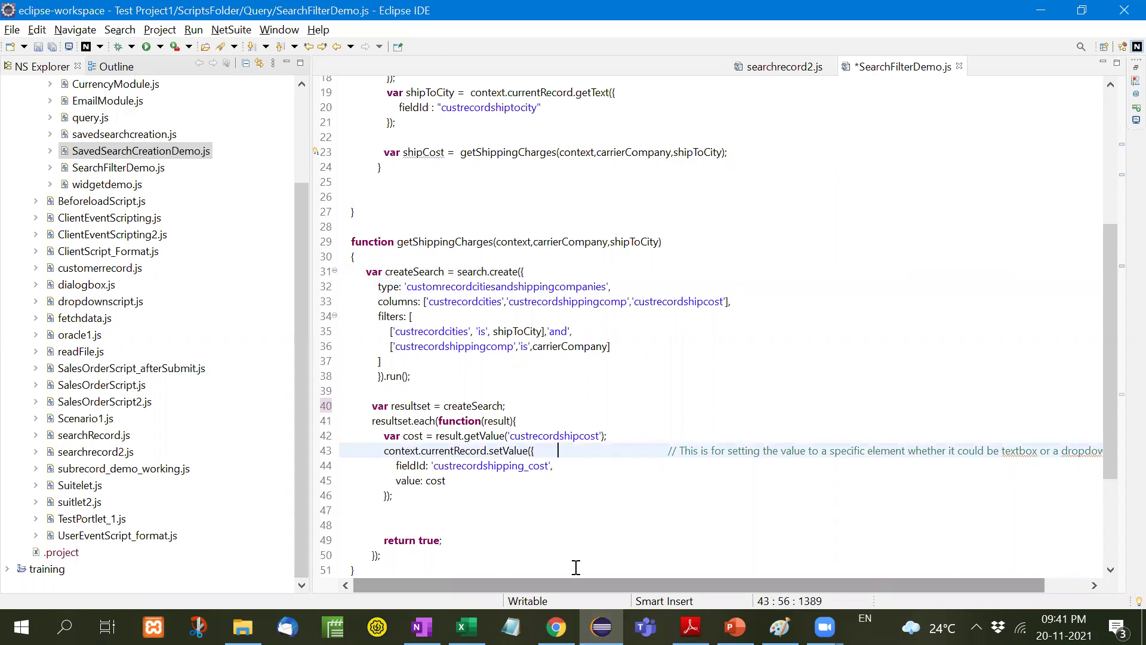
{"action": "key", "text": "alt+Tab"}
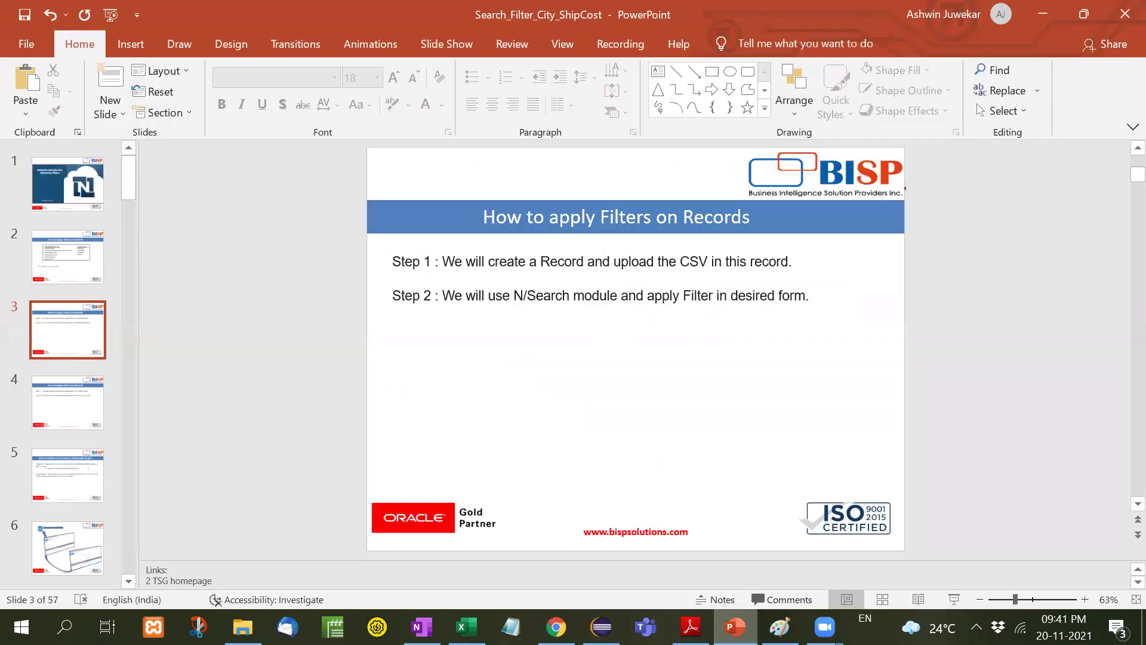